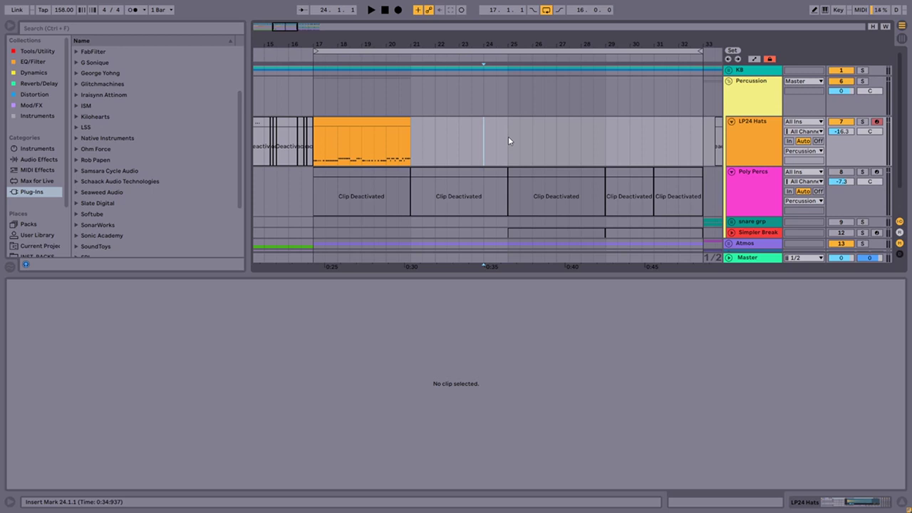
Open the LP24 Hats clip spanning bars 17 to 21 and play it briefly
{"action": "left_click", "coordinate": [391, 120]}
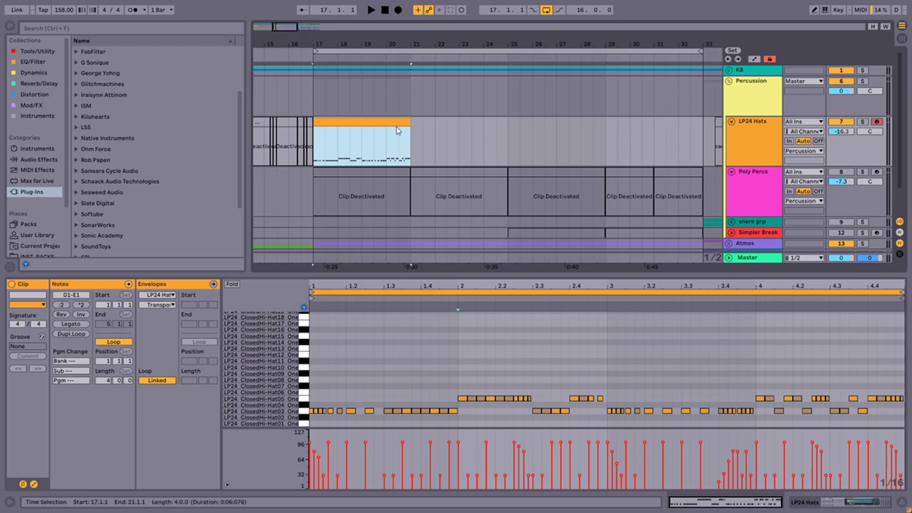
{"action": "left_click_drag", "start_coordinate": [414, 130], "coordinate": [315, 141]}
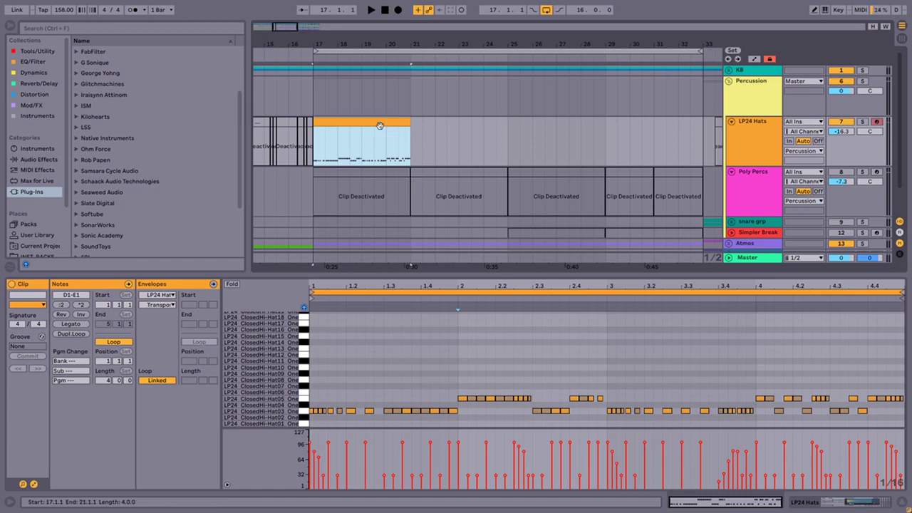
{"action": "key", "text": "space"}
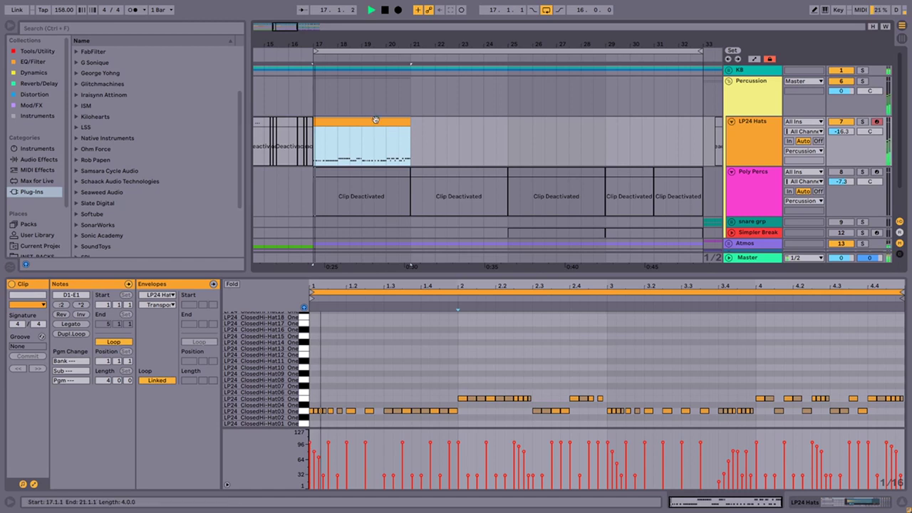
{"action": "key", "text": "space"}
{"action": "left_click", "coordinate": [411, 147]}
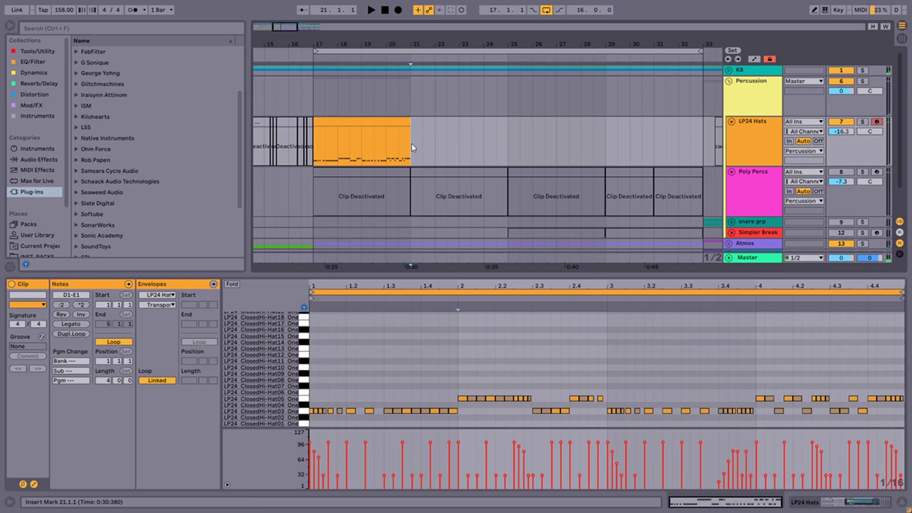
Toggle the hats clip's Loop setting off and on, leaving it on
{"action": "left_click", "coordinate": [384, 123]}
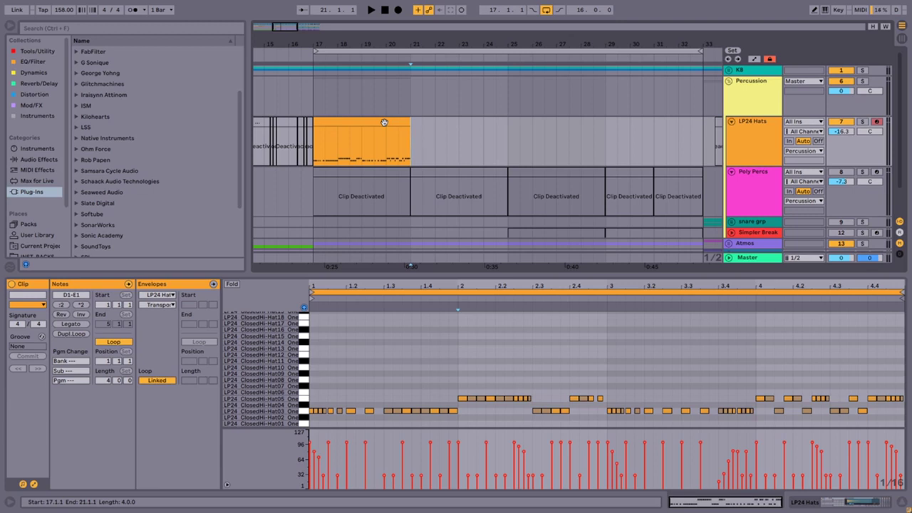
{"action": "left_click", "coordinate": [380, 120]}
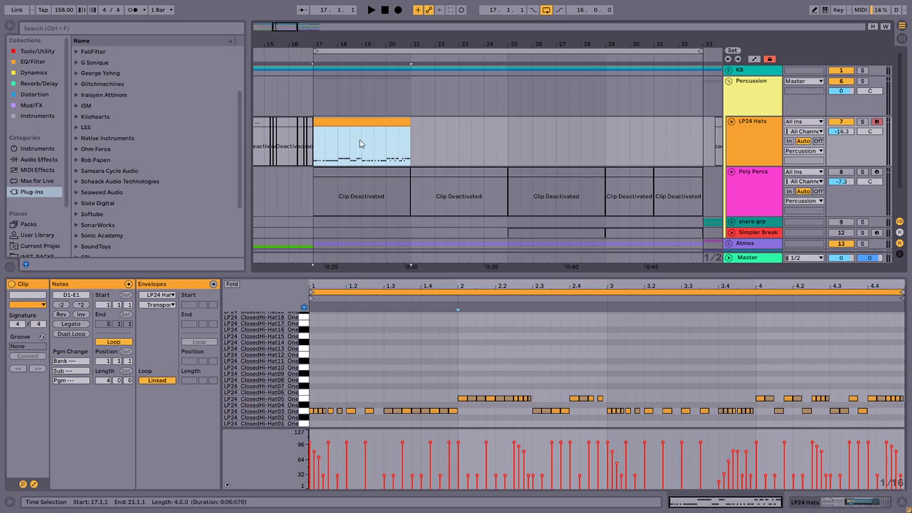
{"action": "left_click", "coordinate": [361, 146]}
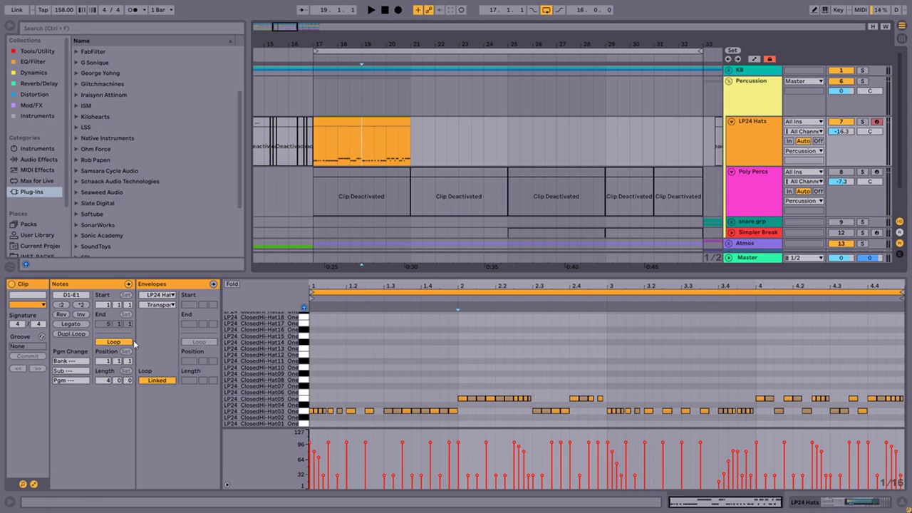
{"action": "left_click", "coordinate": [118, 343]}
{"action": "left_click", "coordinate": [120, 342]}
{"action": "left_click", "coordinate": [120, 343]}
{"action": "left_click", "coordinate": [118, 343]}
{"action": "left_click", "coordinate": [116, 343]}
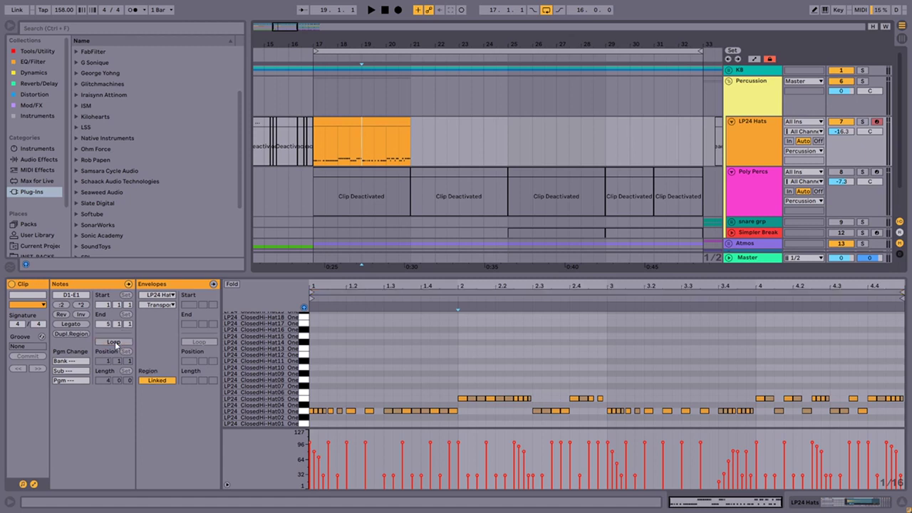
{"action": "left_click", "coordinate": [115, 342]}
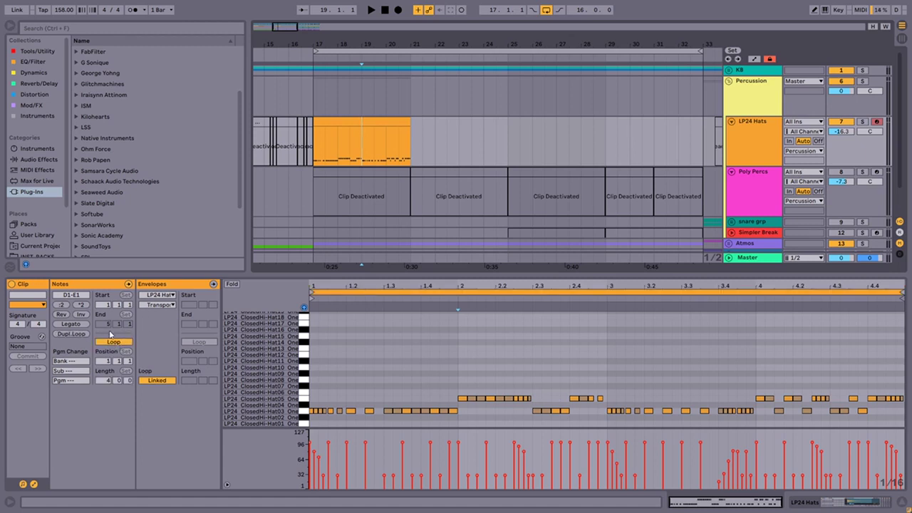
Try filling the hats track up to bar 33 by extending and duplicating the four-bar clip, and bring its end back to bar 21
{"action": "left_click_drag", "start_coordinate": [409, 121], "coordinate": [703, 122]}
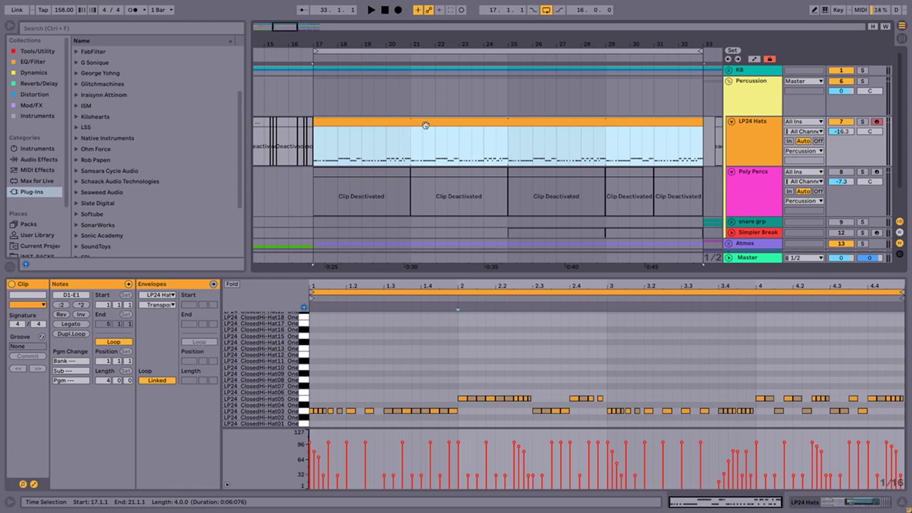
{"action": "left_click", "coordinate": [411, 148]}
{"action": "left_click_drag", "start_coordinate": [412, 148], "coordinate": [702, 158]}
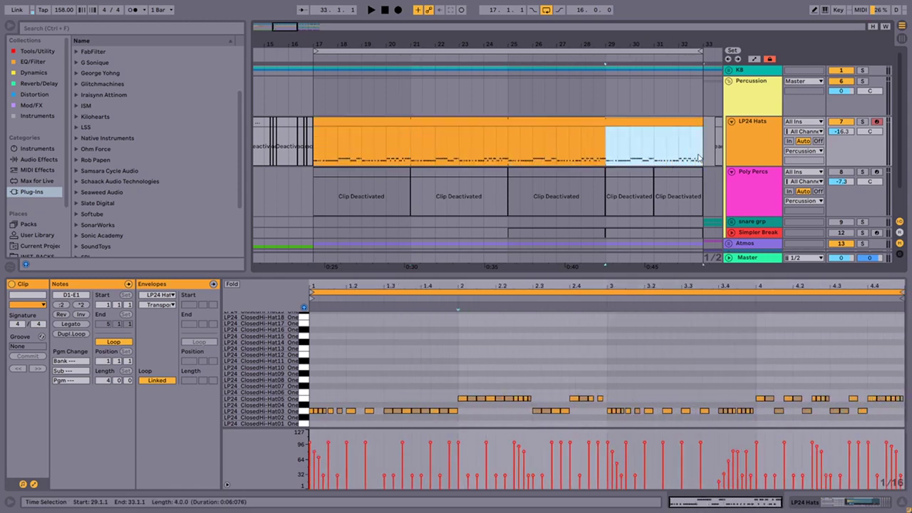
{"action": "left_click", "coordinate": [393, 120]}
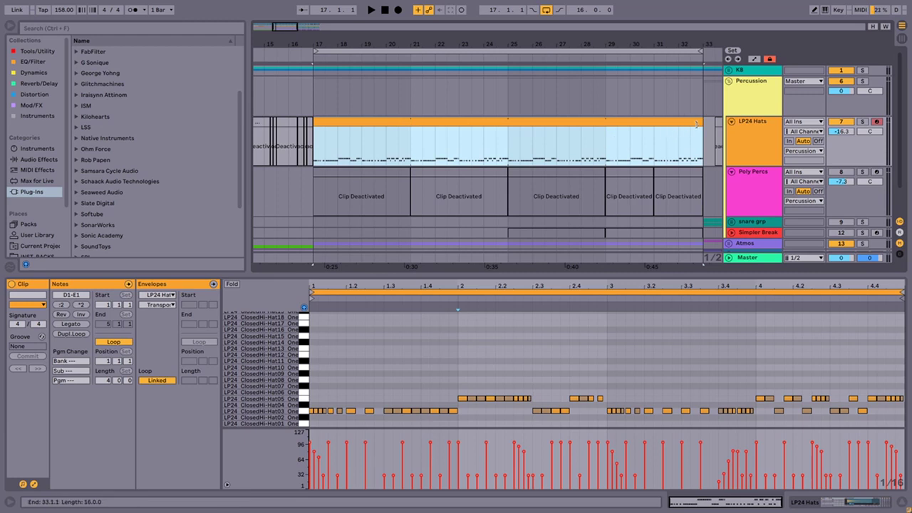
{"action": "left_click_drag", "start_coordinate": [697, 125], "coordinate": [416, 123]}
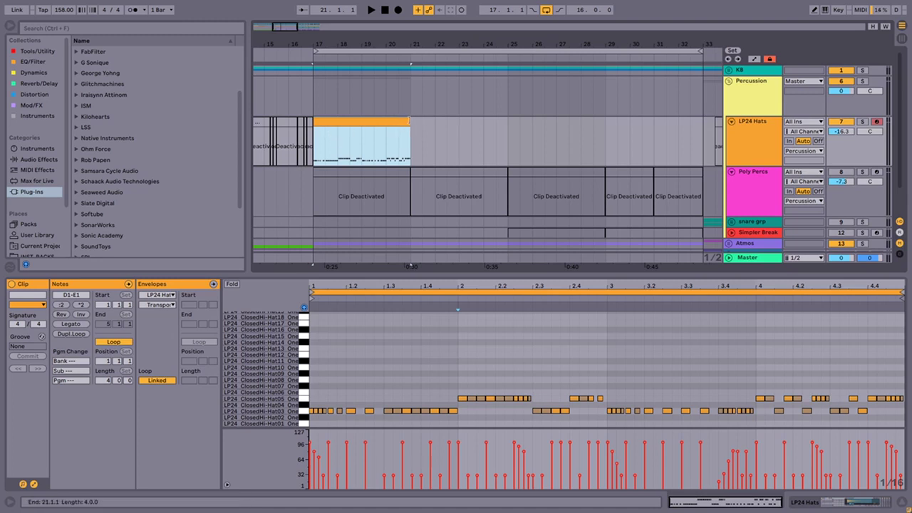
{"action": "mouse_move", "coordinate": [408, 121]}
{"action": "left_mouse_down"}
{"action": "mouse_move", "coordinate": [702, 132]}
{"action": "mouse_move", "coordinate": [415, 131]}
{"action": "left_mouse_up"}
{"action": "left_click", "coordinate": [449, 342]}
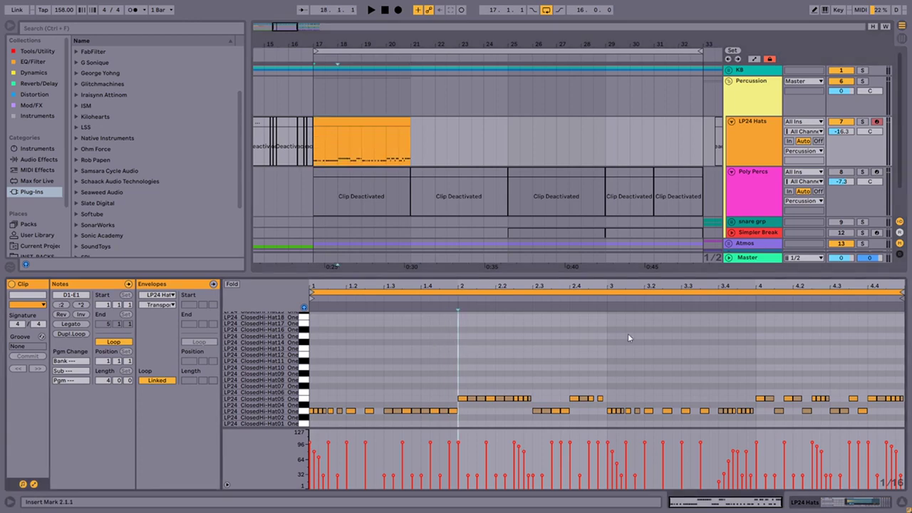
{"action": "left_click", "coordinate": [872, 292]}
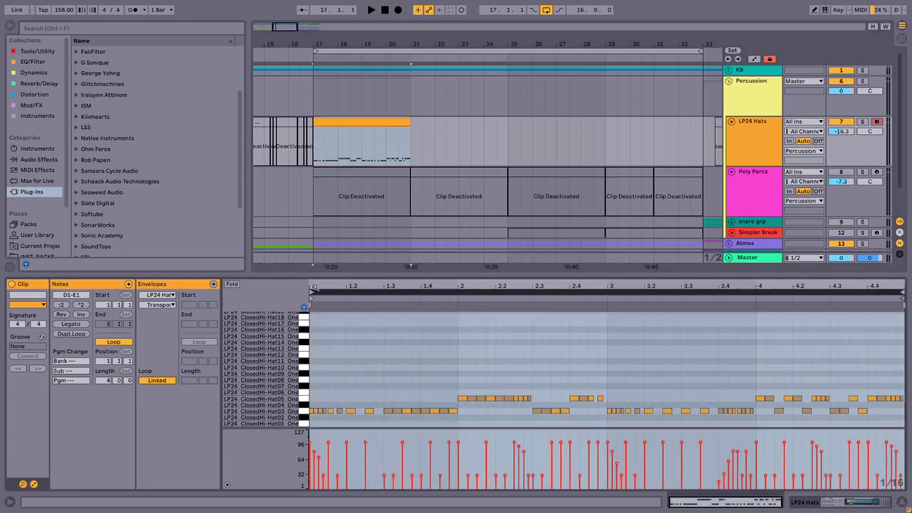
{"action": "key", "text": "ctrl+a"}
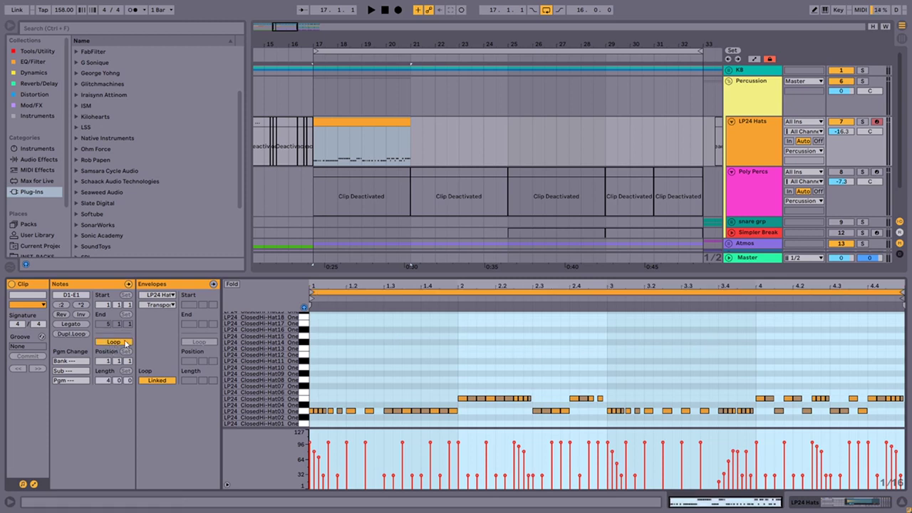
{"action": "left_click", "coordinate": [562, 368]}
{"action": "left_click", "coordinate": [600, 364]}
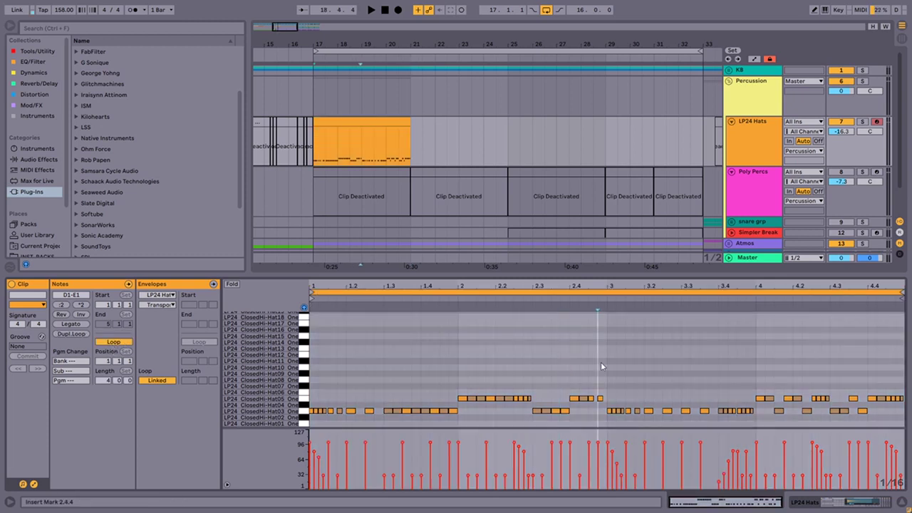
{"action": "left_click", "coordinate": [607, 357]}
Shorten the hats clip's loop to a length of 0.3.1, so that it ends at 1.4.2
{"action": "left_click_drag", "start_coordinate": [901, 292], "coordinate": [569, 294]}
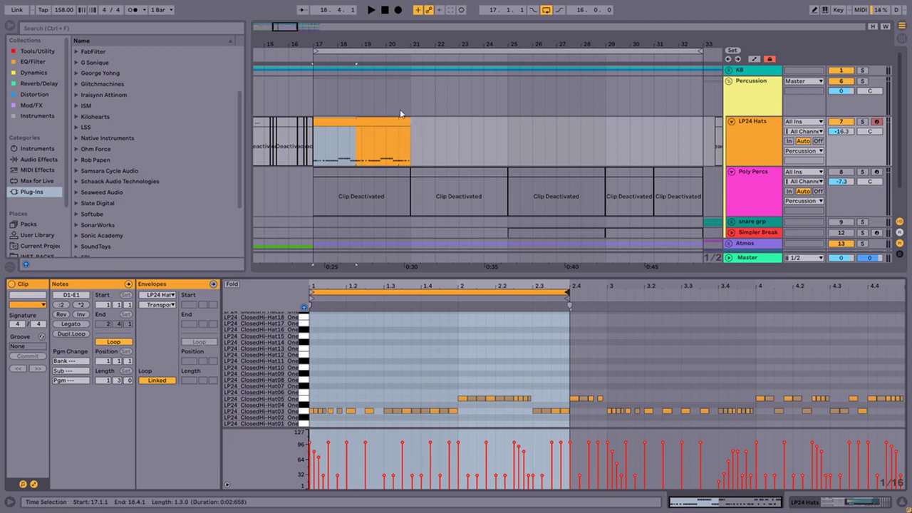
{"action": "left_click_drag", "start_coordinate": [568, 303], "coordinate": [458, 302]}
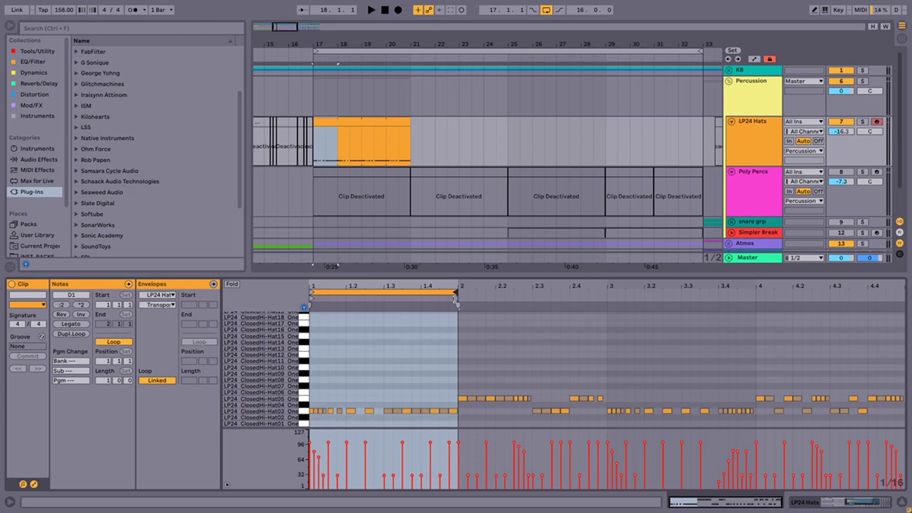
{"action": "mouse_move", "coordinate": [456, 303]}
{"action": "left_mouse_down"}
{"action": "mouse_move", "coordinate": [899, 305]}
{"action": "mouse_move", "coordinate": [903, 318]}
{"action": "mouse_move", "coordinate": [457, 305]}
{"action": "left_mouse_up"}
{"action": "left_click_drag", "start_coordinate": [457, 303], "coordinate": [428, 305]}
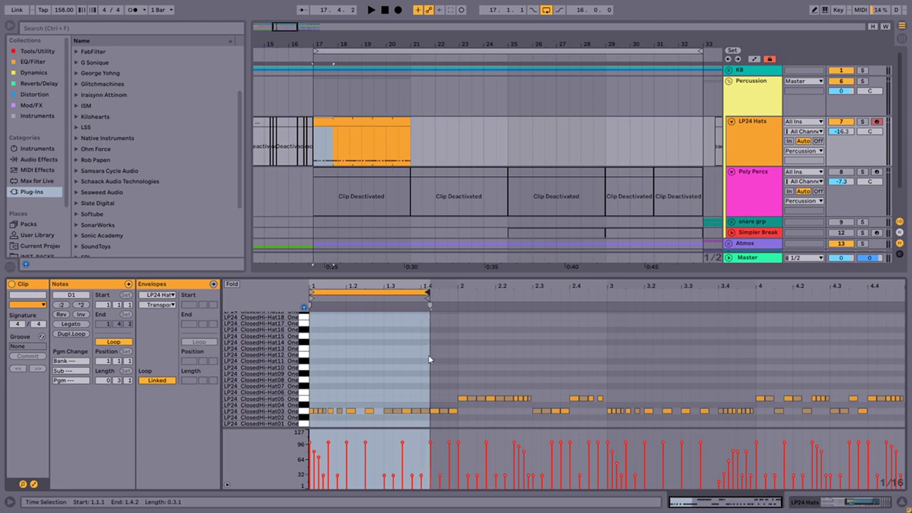
{"action": "left_click", "coordinate": [426, 387]}
{"action": "left_click", "coordinate": [429, 405]}
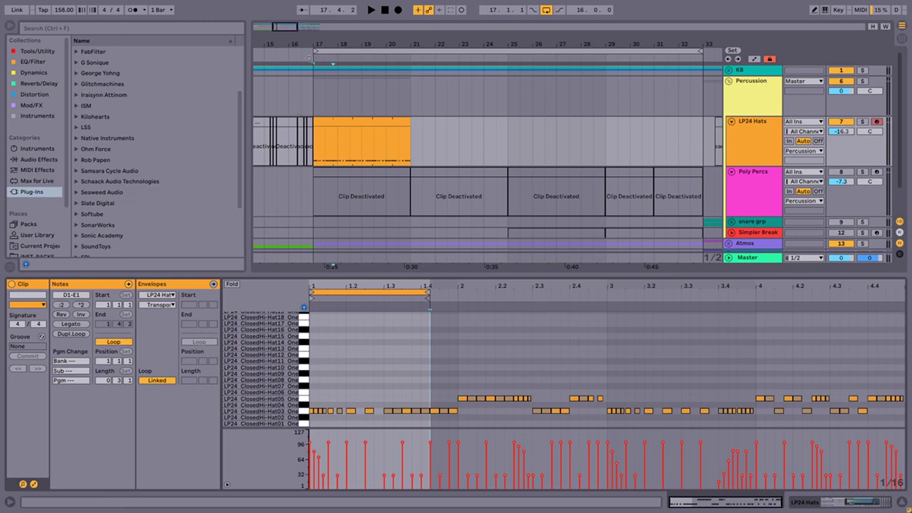
Examine where the shortened hats loop restarts within the arrangement clip, from bar 17 onward
{"action": "mouse_move", "coordinate": [318, 46]}
{"action": "left_mouse_down"}
{"action": "mouse_move", "coordinate": [318, 107]}
{"action": "mouse_move", "coordinate": [317, 45]}
{"action": "left_mouse_up"}
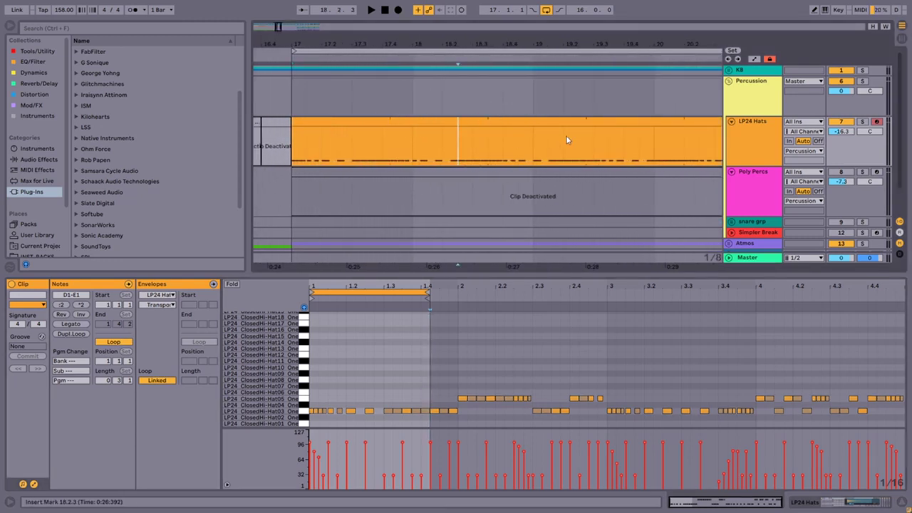
{"action": "left_click", "coordinate": [321, 146]}
{"action": "left_click", "coordinate": [391, 142]}
{"action": "left_click", "coordinate": [489, 146]}
{"action": "left_click", "coordinate": [477, 149]}
{"action": "left_click", "coordinate": [427, 145]}
{"action": "left_click_drag", "start_coordinate": [605, 44], "coordinate": [446, 43]}
Try extending the hats clip to 25.3.1 in the arrangement, and trim its end back to bar 21
{"action": "left_click_drag", "start_coordinate": [485, 132], "coordinate": [658, 134]}
{"action": "left_click_drag", "start_coordinate": [673, 44], "coordinate": [449, 43]}
{"action": "left_click_drag", "start_coordinate": [441, 126], "coordinate": [367, 123]}
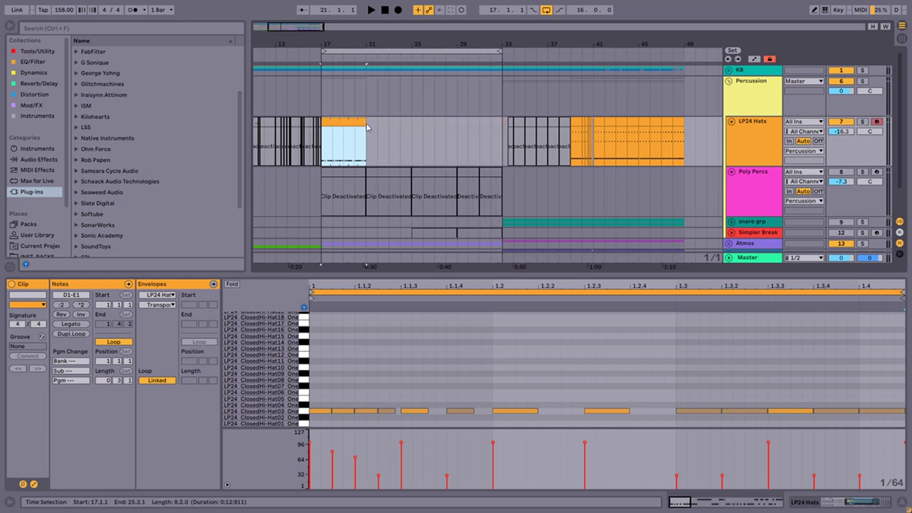
Play the shortened hats loop from bar 17 and extend its clip to bar 25 during playback
{"action": "key", "text": "space"}
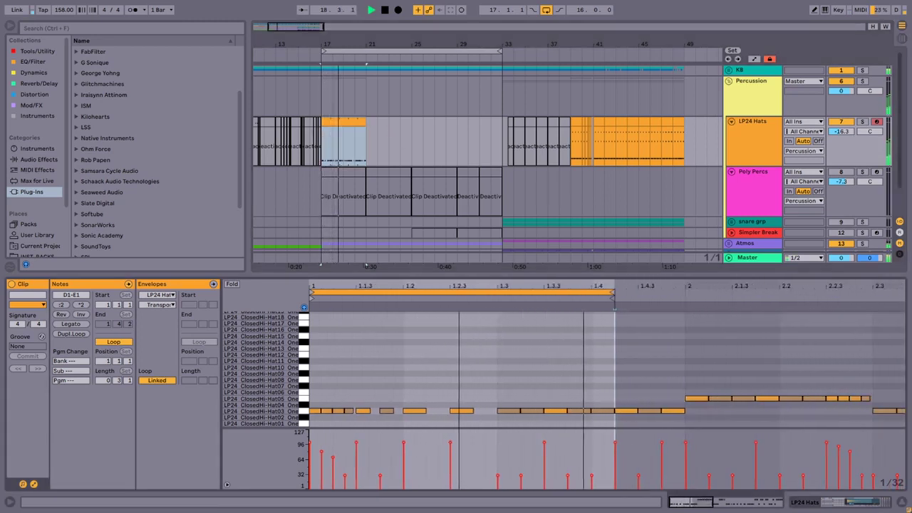
{"action": "left_click_drag", "start_coordinate": [366, 124], "coordinate": [413, 123]}
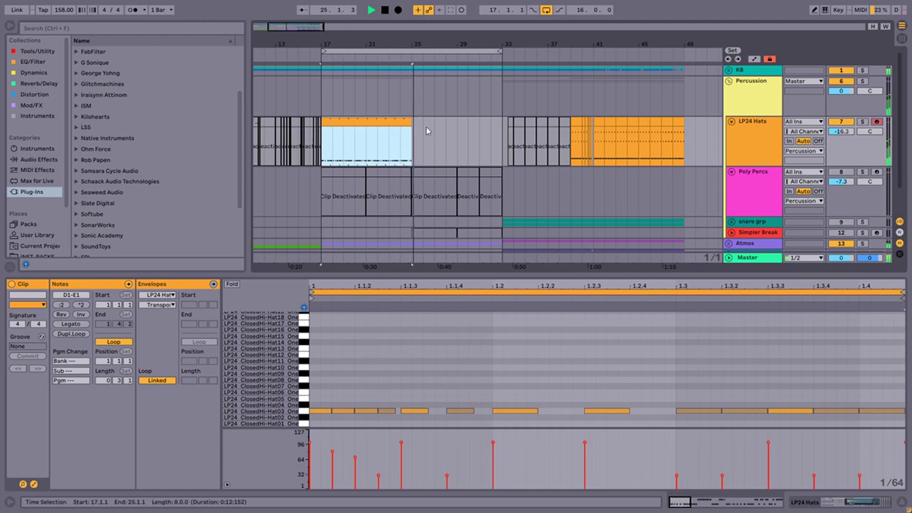
{"action": "left_click", "coordinate": [416, 146]}
{"action": "key", "text": "space"}
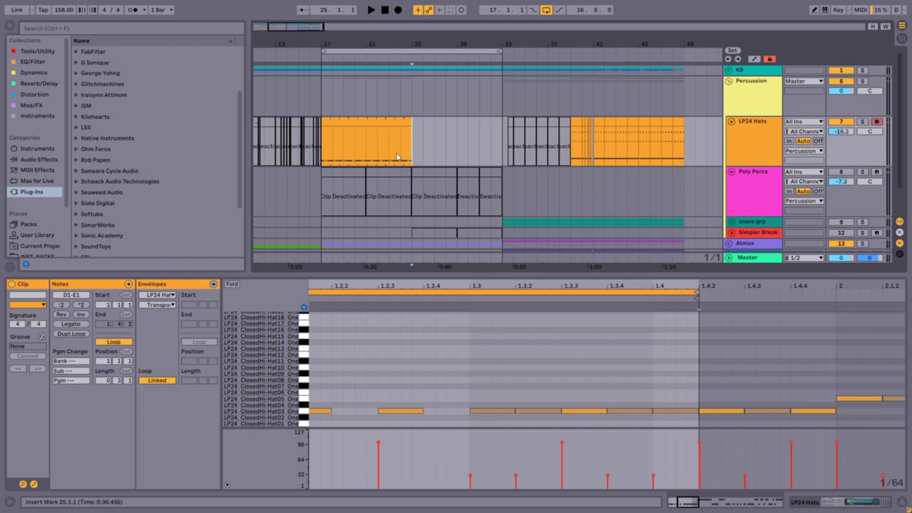
Try extending the hats clip to bar 33, and bring its end back to bar 25
{"action": "left_click", "coordinate": [371, 124]}
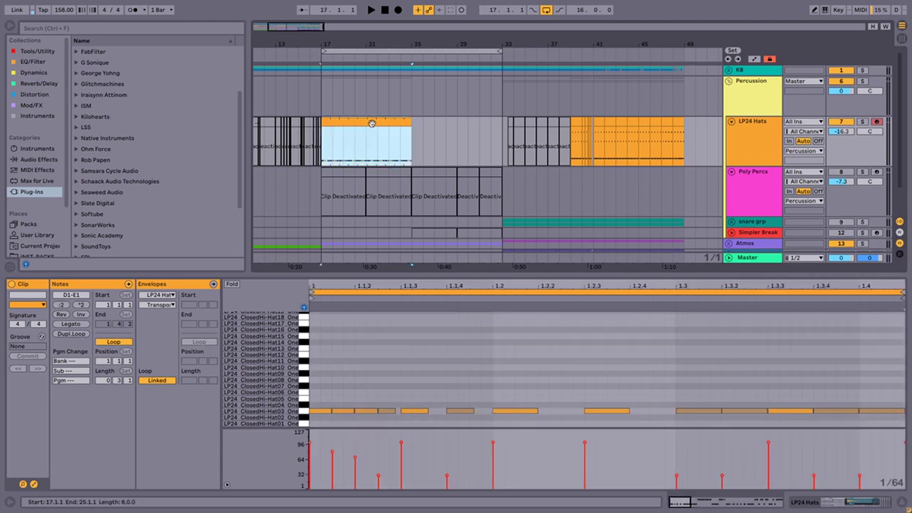
{"action": "left_click_drag", "start_coordinate": [453, 287], "coordinate": [452, 269]}
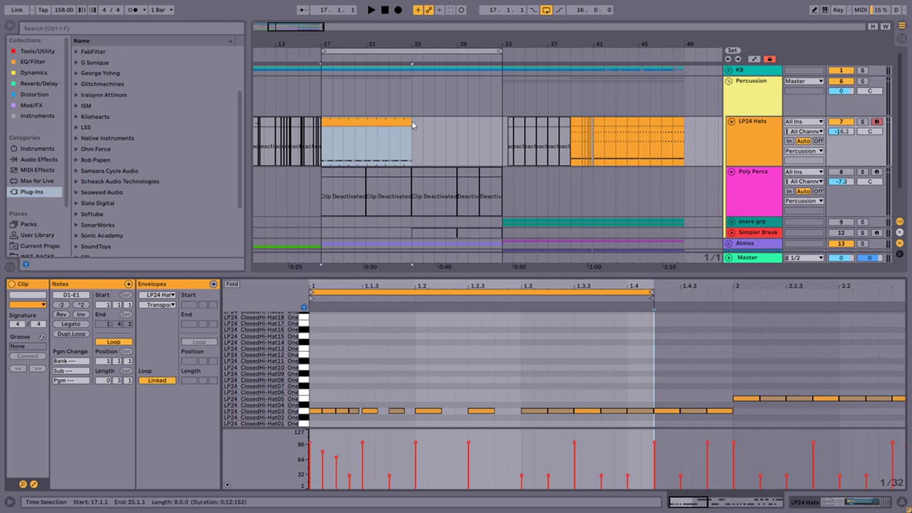
{"action": "left_click_drag", "start_coordinate": [411, 123], "coordinate": [500, 131]}
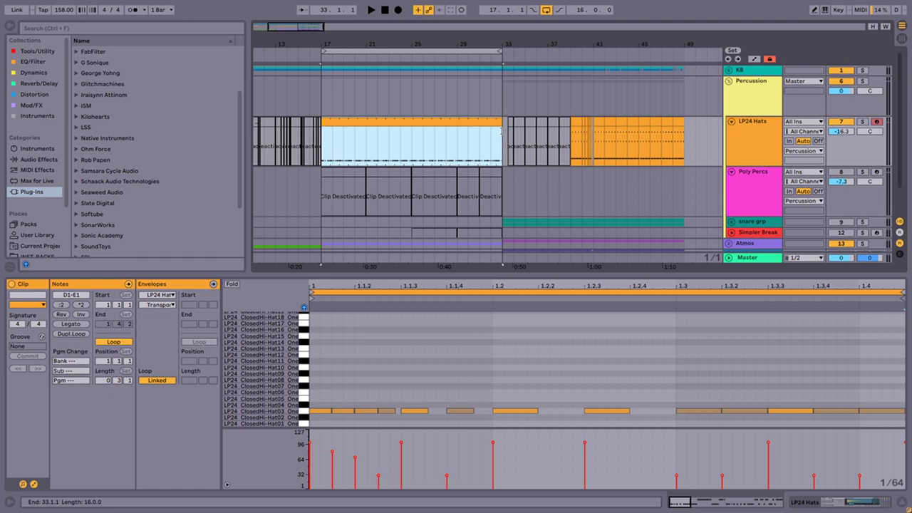
{"action": "left_click_drag", "start_coordinate": [500, 131], "coordinate": [411, 131]}
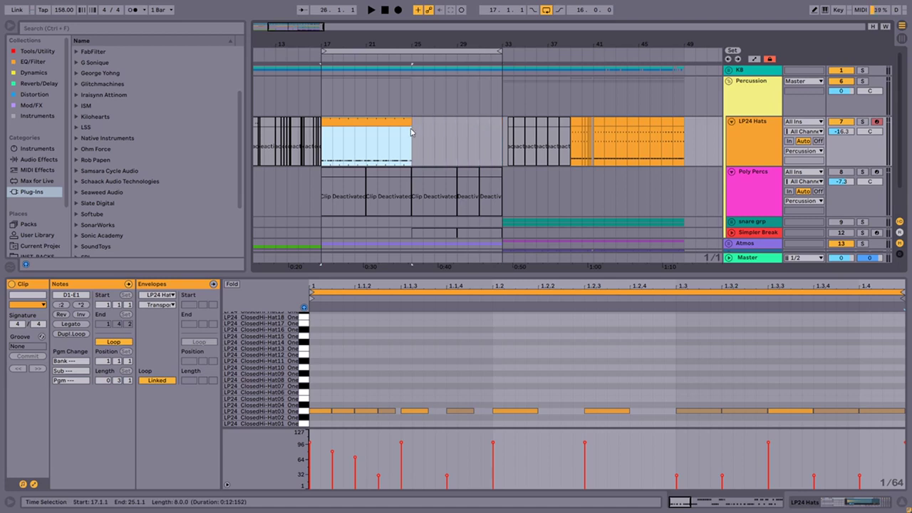
Duplicate the eight-bar hats clip to fill bars 25 to 33, and place the insert marker at bar 25
{"action": "key", "text": "ctrl+d"}
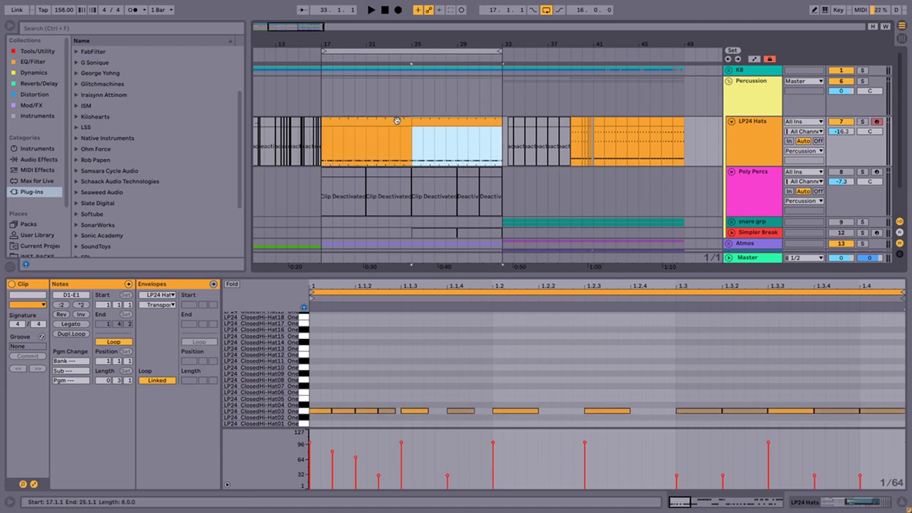
{"action": "left_click", "coordinate": [412, 150]}
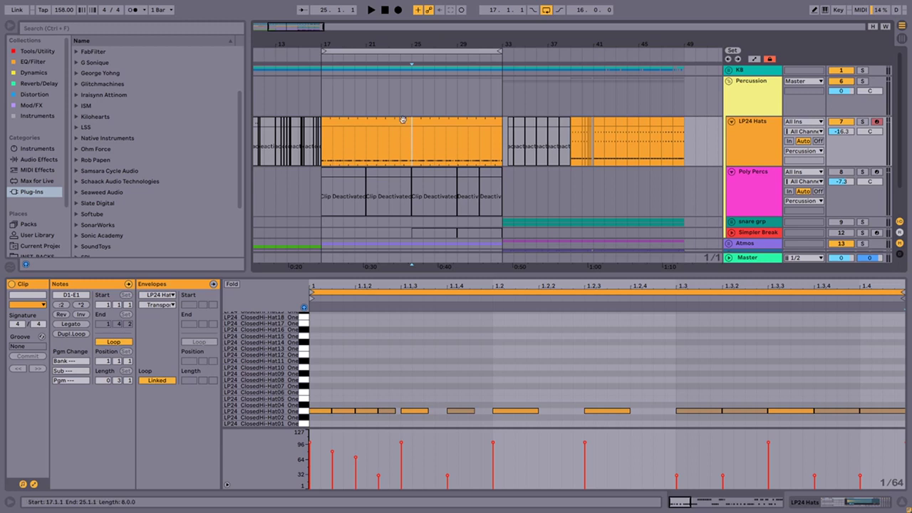
{"action": "left_click_drag", "start_coordinate": [404, 42], "coordinate": [404, 114]}
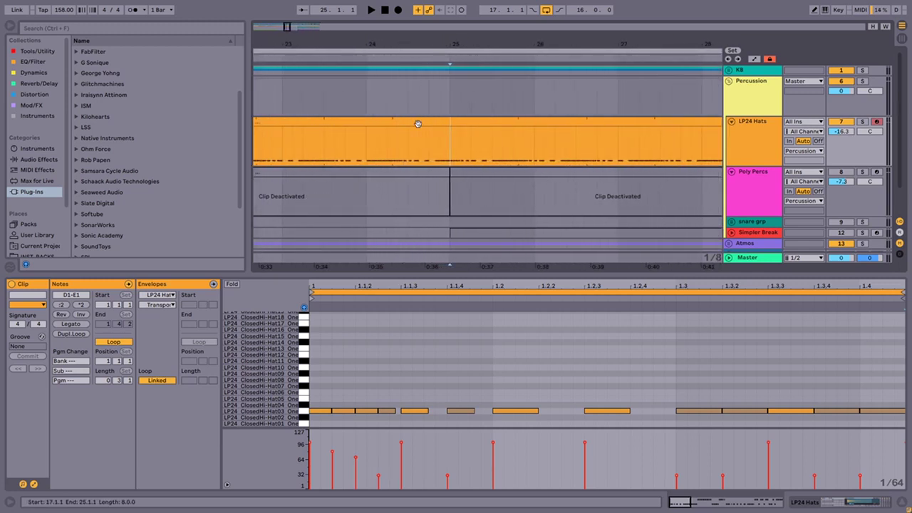
Unfold the KB group and its drums and bass tracks, and select the kick note at 24.4.1
{"action": "left_click", "coordinate": [729, 70]}
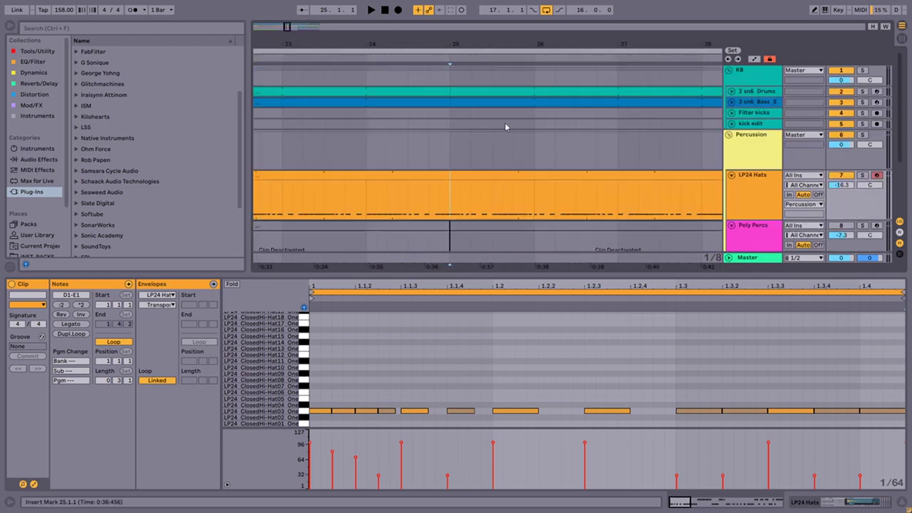
{"action": "left_click", "coordinate": [731, 102]}
{"action": "left_click", "coordinate": [731, 91]}
{"action": "left_click", "coordinate": [433, 104]}
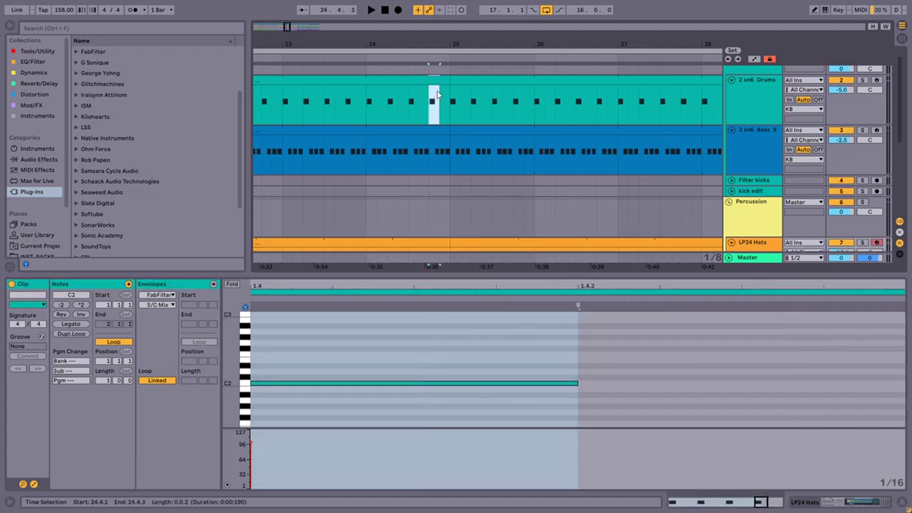
Duplicate the kick at 24.4.1 to 24.4.3, and clear the bass from 24.4.3 to 25.1.1
{"action": "left_click", "coordinate": [444, 151]}
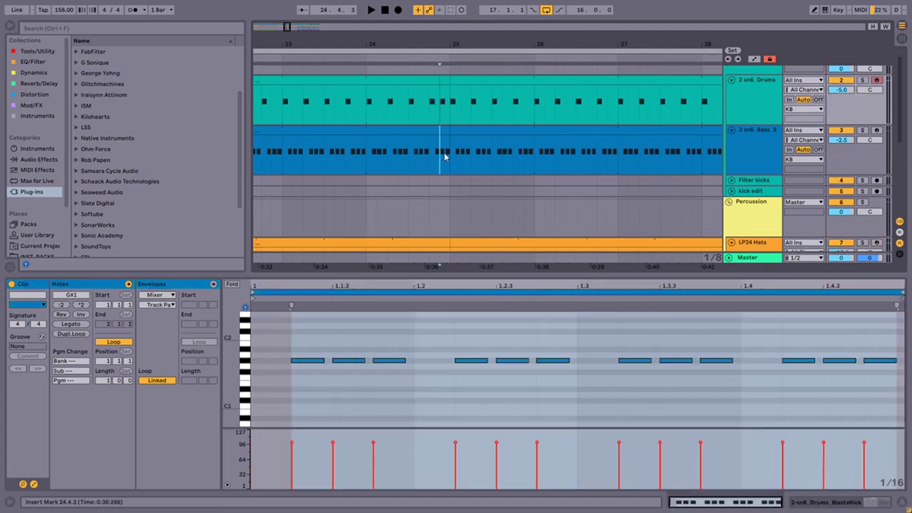
{"action": "scroll", "coordinate": [441, 189], "scroll_direction": "down", "scroll_amount": 2}
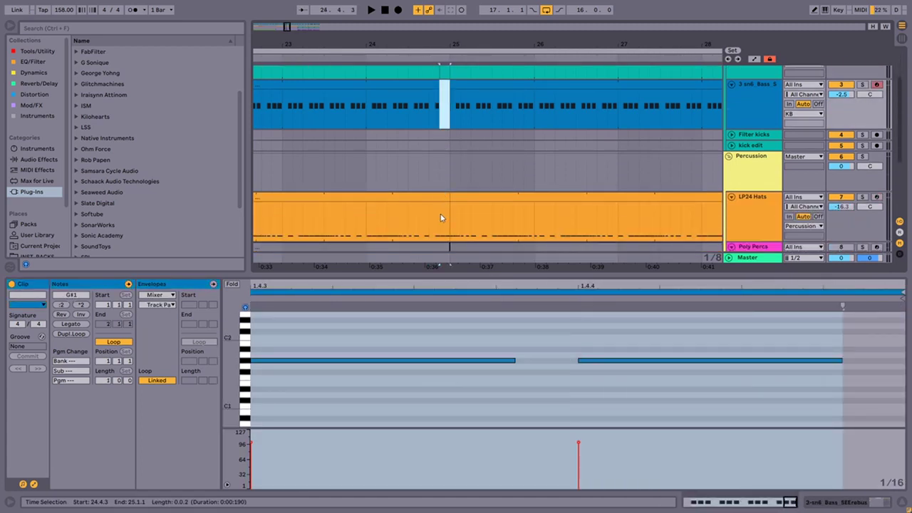
Delete the hats from 24.4.1 to 25.1.1, and play the arrangement from bar 21 past bar 25
{"action": "left_click", "coordinate": [442, 216]}
{"action": "left_click_drag", "start_coordinate": [435, 221], "coordinate": [450, 221]}
{"action": "left_click_drag", "start_coordinate": [442, 47], "coordinate": [453, 13]}
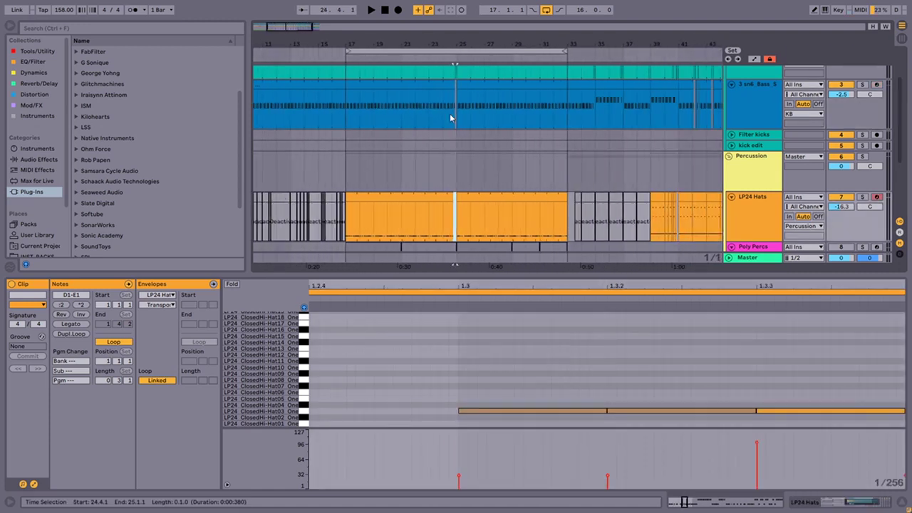
{"action": "left_click", "coordinate": [405, 220]}
{"action": "key", "text": "space"}
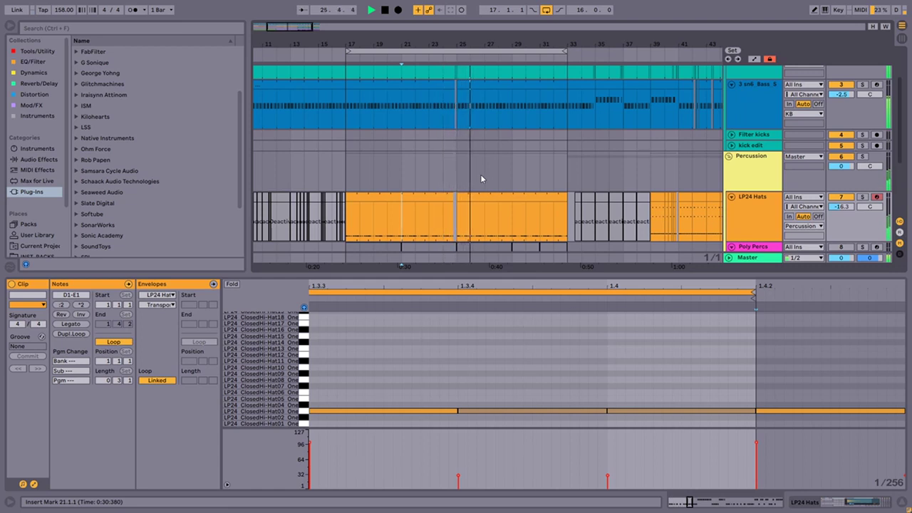
{"action": "key", "text": "space"}
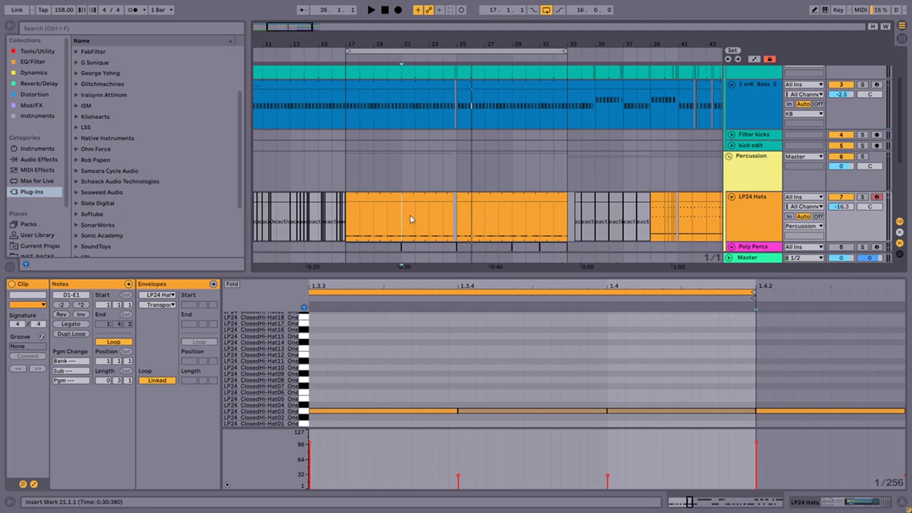
Split the second LP24 Hats clip at bar 29, and select the part from bar 25 to 29
{"action": "left_click", "coordinate": [456, 220]}
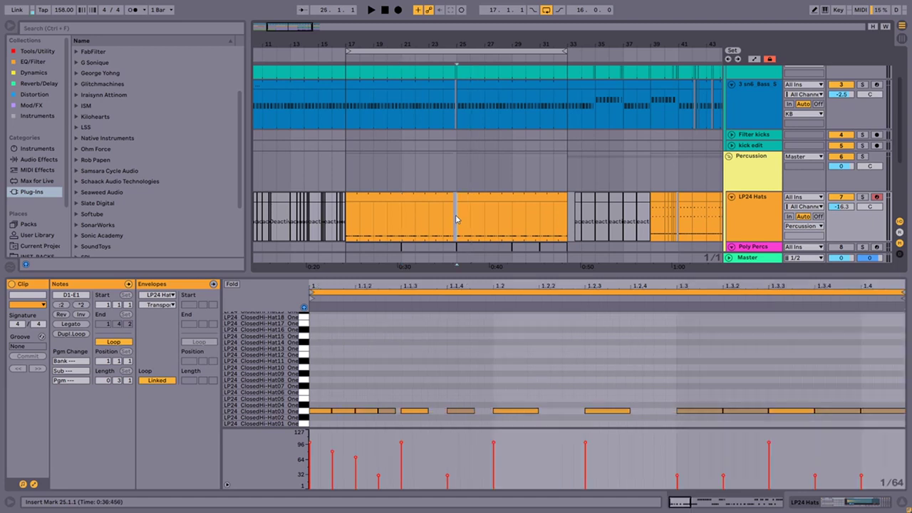
{"action": "left_click", "coordinate": [517, 220], "text": "shift"}
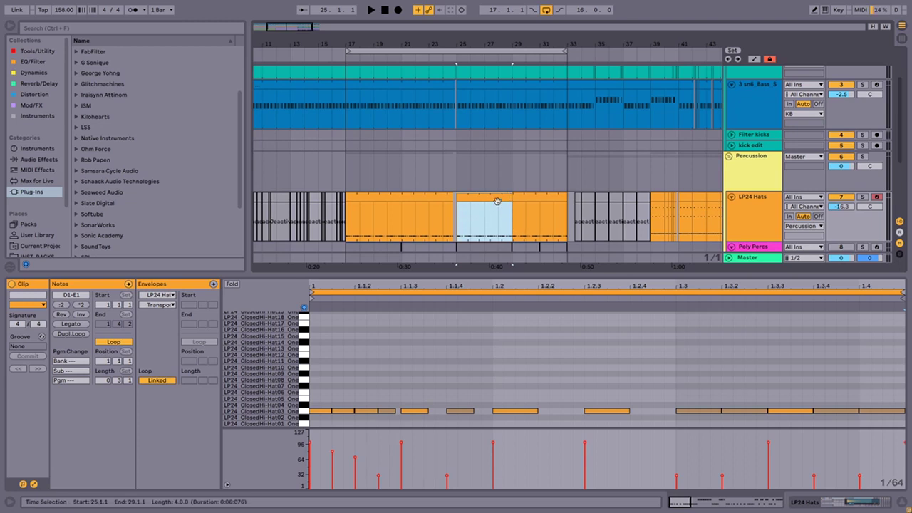
{"action": "left_click", "coordinate": [466, 222], "text": "shift"}
{"action": "left_click", "coordinate": [511, 225], "text": "shift"}
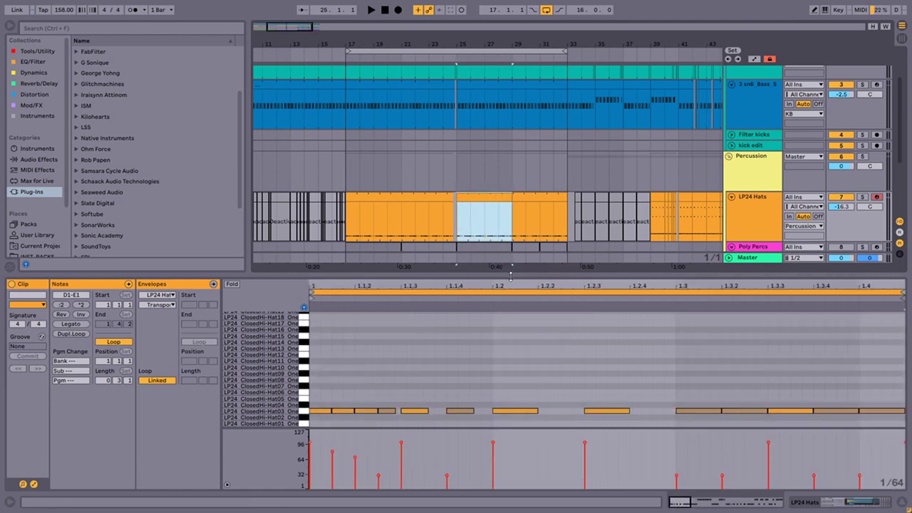
Move the loop of the hats clip over bars 25 to 29 to position 2.1.1, with its length kept at 0.3.1
{"action": "left_click_drag", "start_coordinate": [510, 285], "coordinate": [510, 252]}
{"action": "left_click_drag", "start_coordinate": [405, 286], "coordinate": [373, 286]}
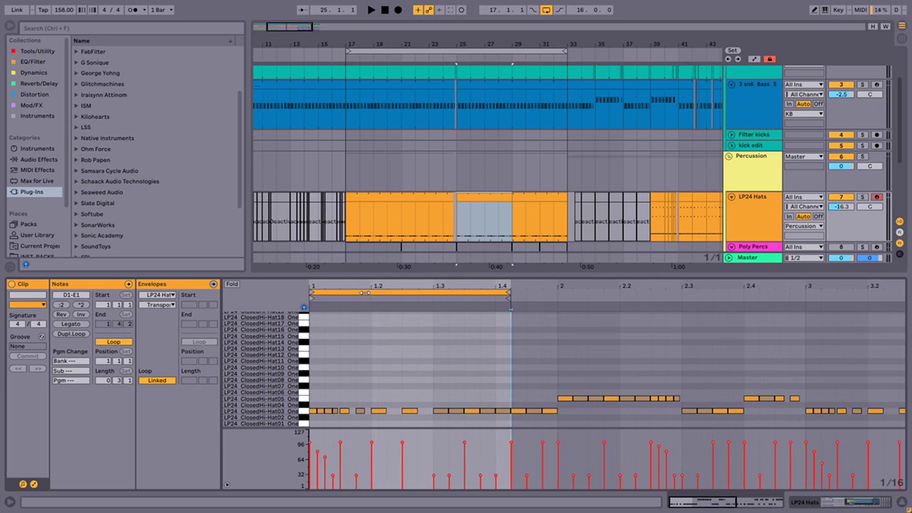
{"action": "left_click", "coordinate": [364, 292]}
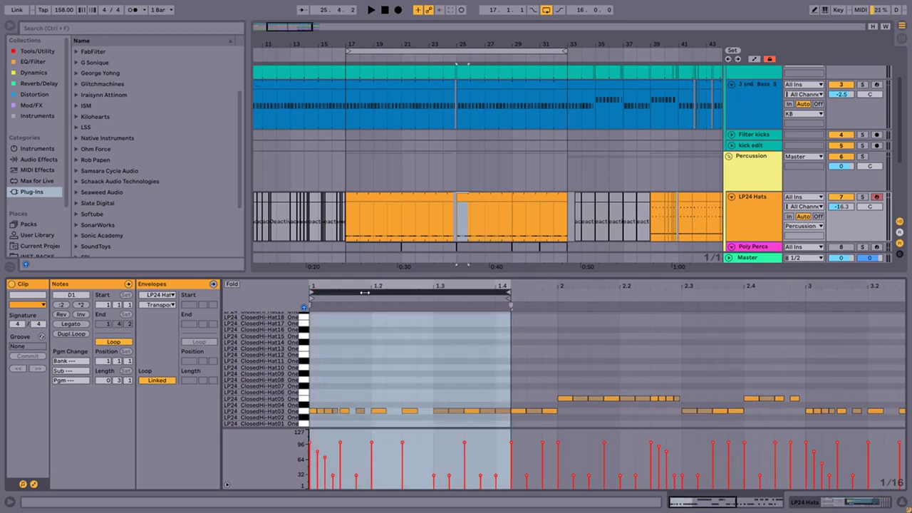
{"action": "left_click_drag", "start_coordinate": [382, 293], "coordinate": [607, 305]}
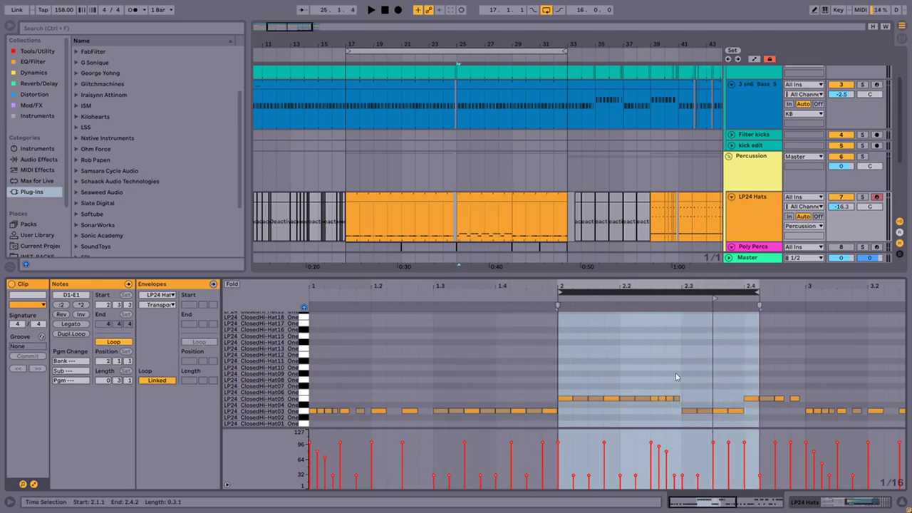
Play the hats clip with the moved loop from bar 25, and stop playback around bar 29
{"action": "left_click", "coordinate": [481, 197]}
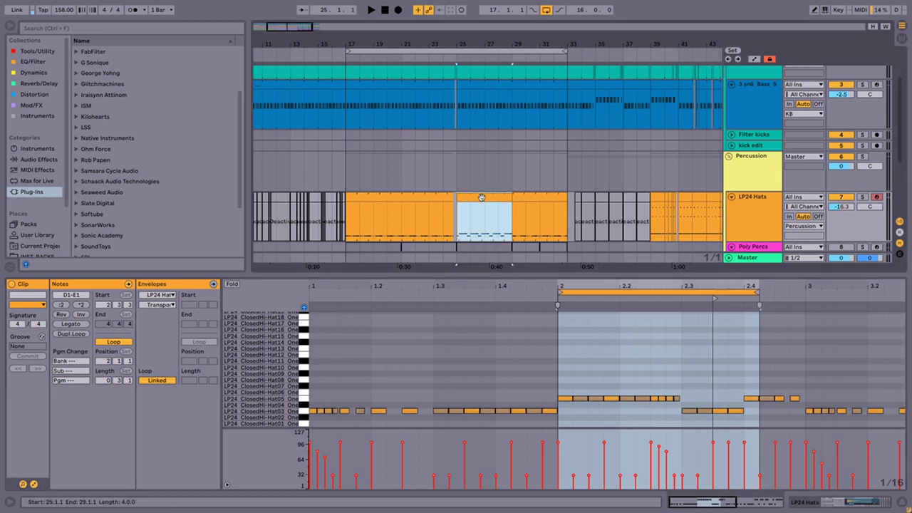
{"action": "key", "text": "space"}
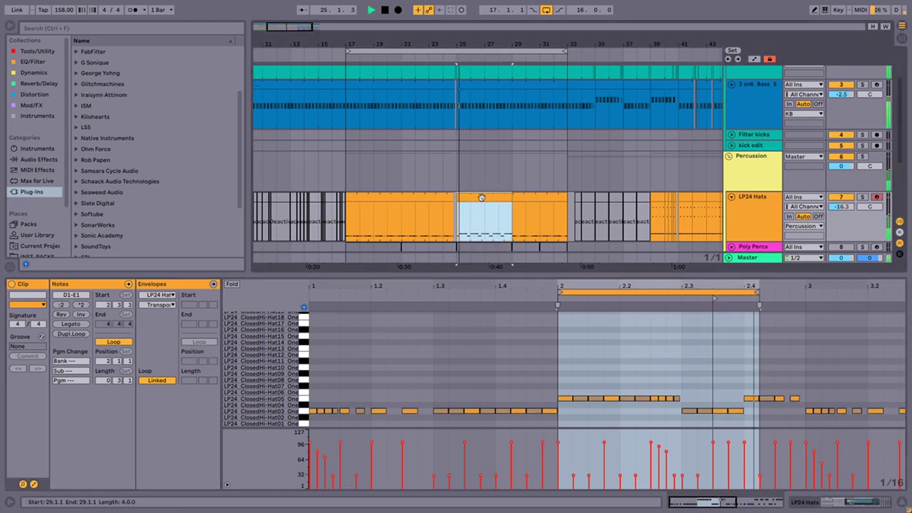
{"action": "key", "text": "space"}
Move the loop of the hats clip over bars 29 to 33 to position 3.1.1, and start playback from bar 25
{"action": "left_click", "coordinate": [530, 197]}
{"action": "left_click_drag", "start_coordinate": [688, 292], "coordinate": [732, 352]}
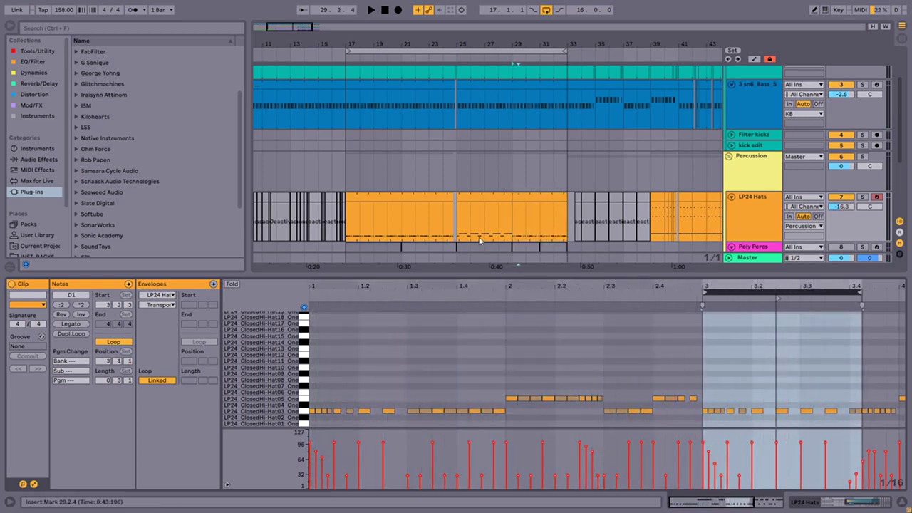
{"action": "left_click", "coordinate": [493, 197]}
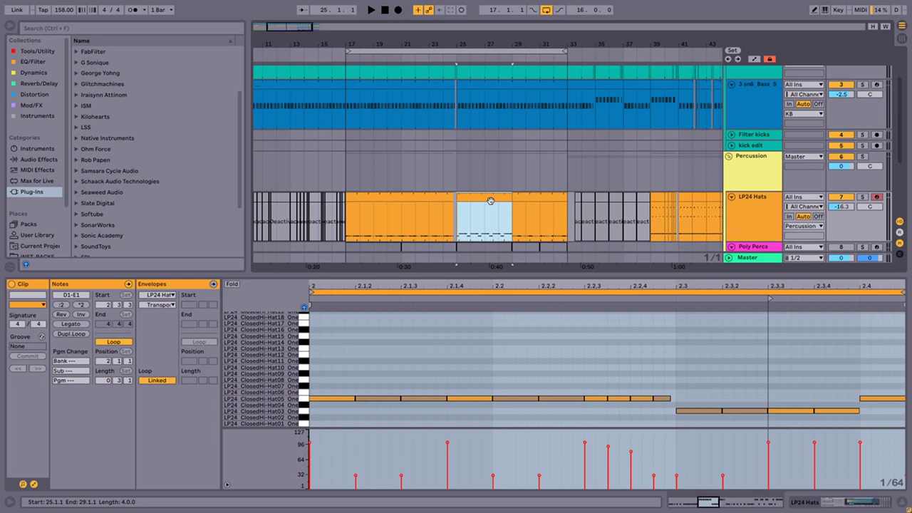
{"action": "key", "text": "space"}
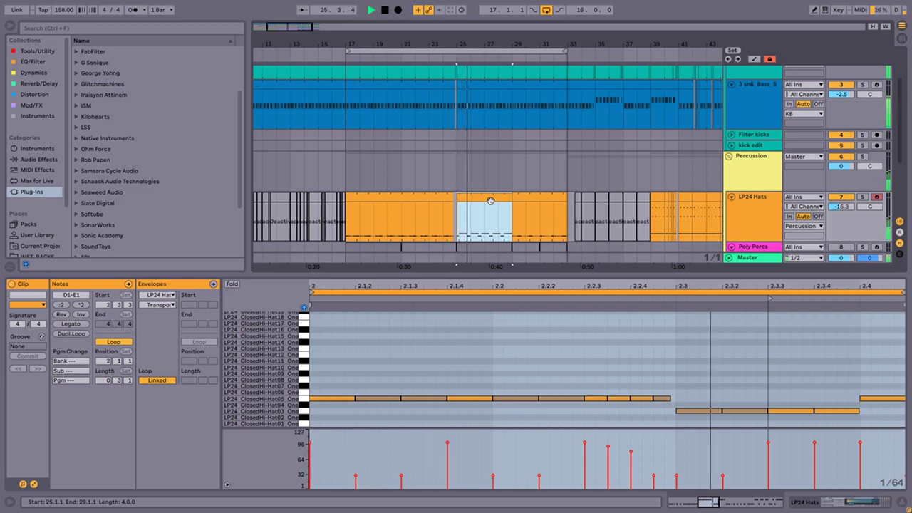
Delete the hats and clear the bass from 32.4.1 to 33.1.1 while playback continues
{"action": "left_click_drag", "start_coordinate": [572, 43], "coordinate": [569, 143]}
{"action": "left_click", "coordinate": [548, 230]}
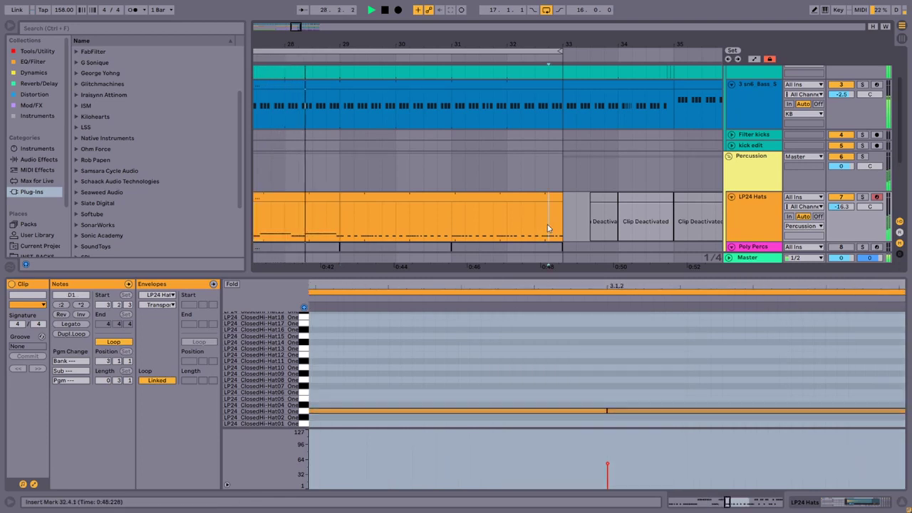
{"action": "left_click_drag", "start_coordinate": [559, 229], "coordinate": [564, 227]}
{"action": "key", "text": "Delete"}
{"action": "left_click_drag", "start_coordinate": [549, 108], "coordinate": [562, 117]}
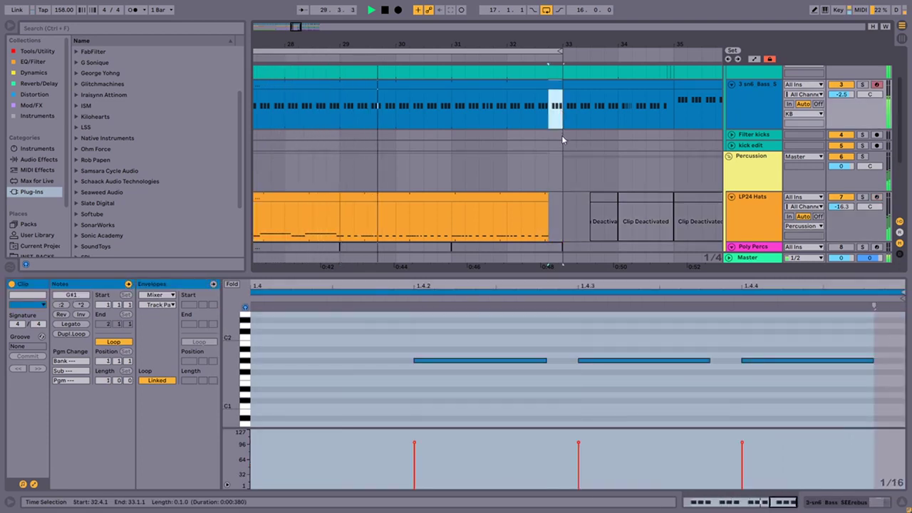
{"action": "scroll", "coordinate": [563, 139], "scroll_direction": "up", "scroll_amount": 2}
{"action": "scroll", "coordinate": [564, 171], "scroll_direction": "down", "scroll_amount": 1}
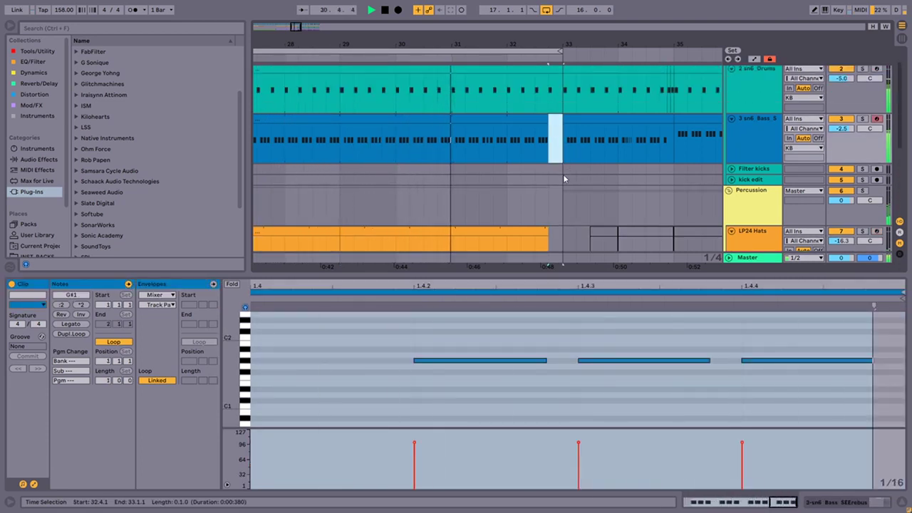
{"action": "scroll", "coordinate": [563, 174], "scroll_direction": "up", "scroll_amount": 2}
{"action": "scroll", "coordinate": [563, 174], "scroll_direction": "down", "scroll_amount": 1}
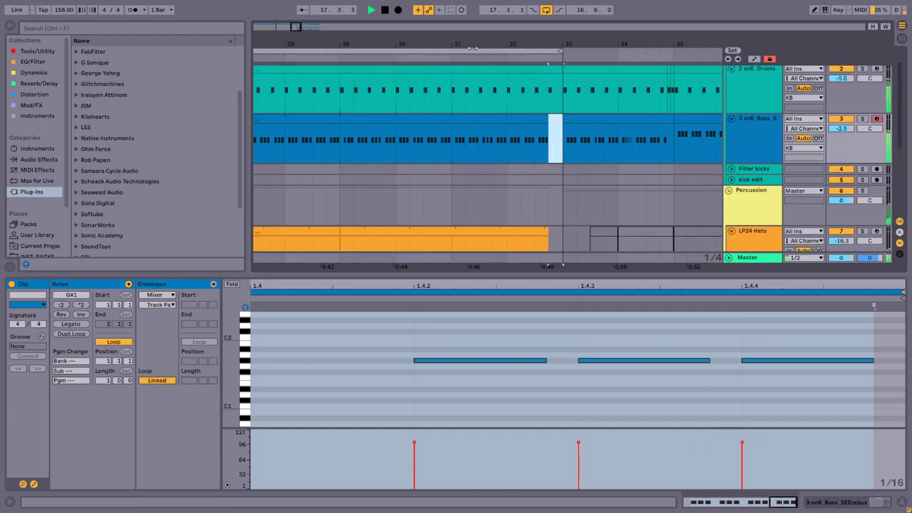
Place the insert marker at bar 27 on the LP24 Hats track and stop playback
{"action": "mouse_move", "coordinate": [468, 45]}
{"action": "left_mouse_down"}
{"action": "mouse_move", "coordinate": [631, 18]}
{"action": "mouse_move", "coordinate": [631, 3]}
{"action": "left_mouse_up"}
{"action": "scroll", "coordinate": [581, 198], "scroll_direction": "down", "scroll_amount": 1}
{"action": "left_click", "coordinate": [589, 201]}
{"action": "key", "text": "space"}
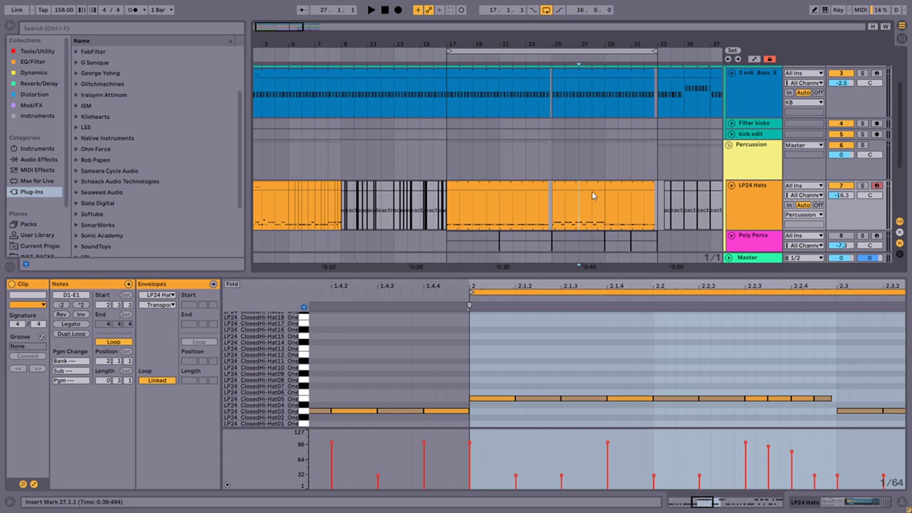
Fold the LP24 Hats, bass and drums tracks, and switch off the hats track in favour of Poly Percs
{"action": "left_click", "coordinate": [731, 186]}
{"action": "scroll", "coordinate": [673, 107], "scroll_direction": "up", "scroll_amount": 1}
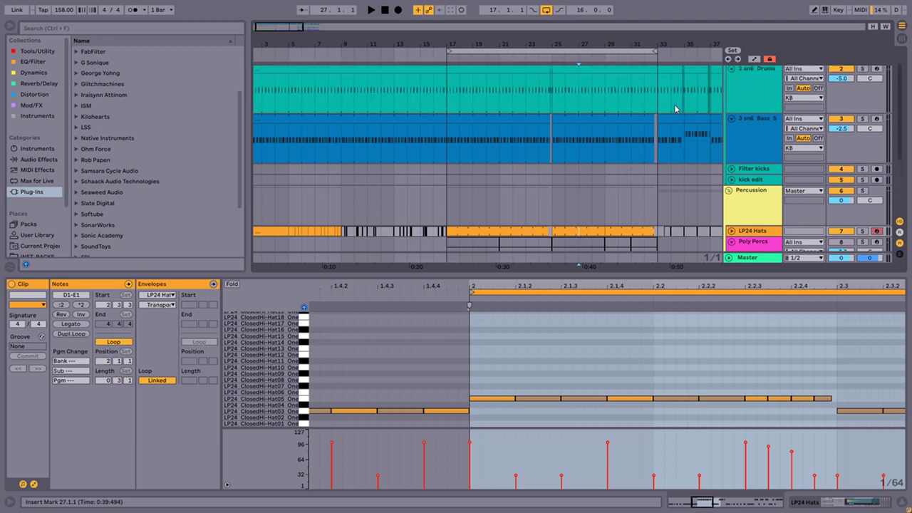
{"action": "left_click", "coordinate": [731, 118]}
{"action": "left_click", "coordinate": [730, 68]}
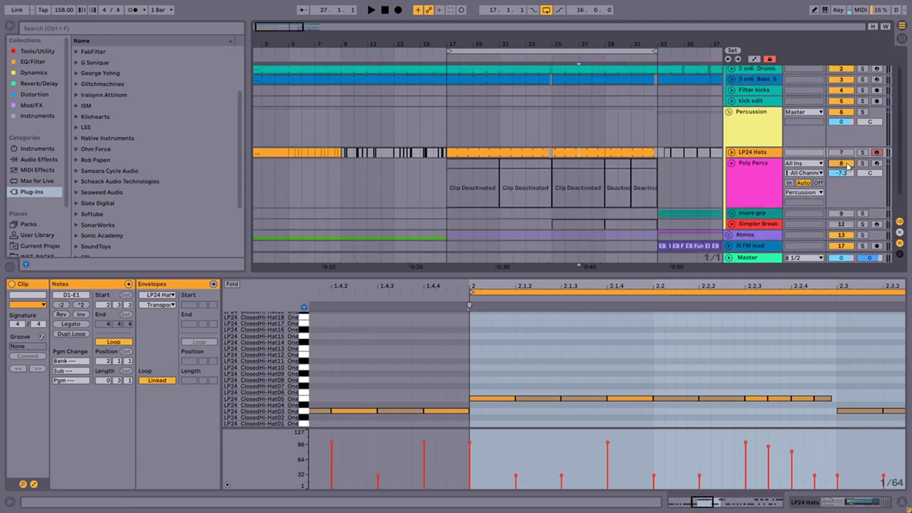
Activate the deactivated Poly Percs clips from bar 17 to 33
{"action": "left_click", "coordinate": [660, 185]}
{"action": "left_click_drag", "start_coordinate": [661, 187], "coordinate": [442, 184]}
{"action": "key", "text": "0"}
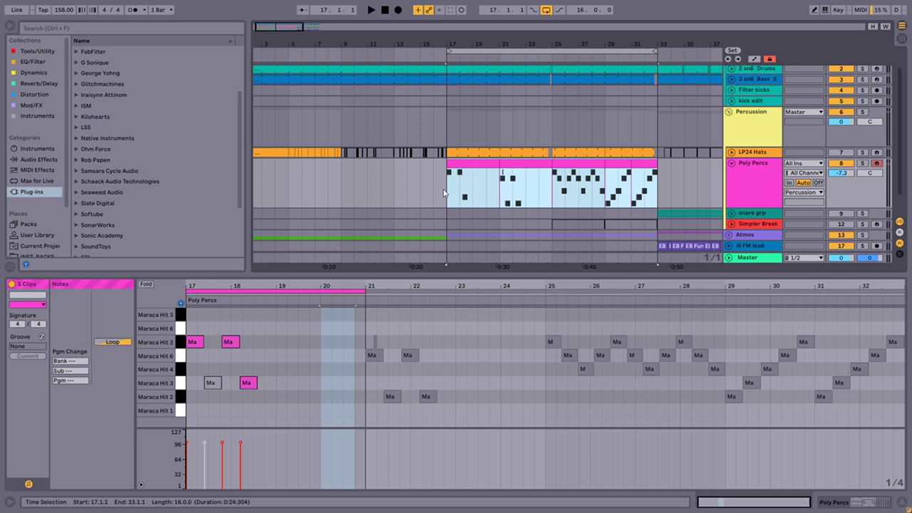
Fold the KB group, and open the Poly Percs clip over bars 17 to 21 to view its maraca notes
{"action": "left_click", "coordinate": [500, 155]}
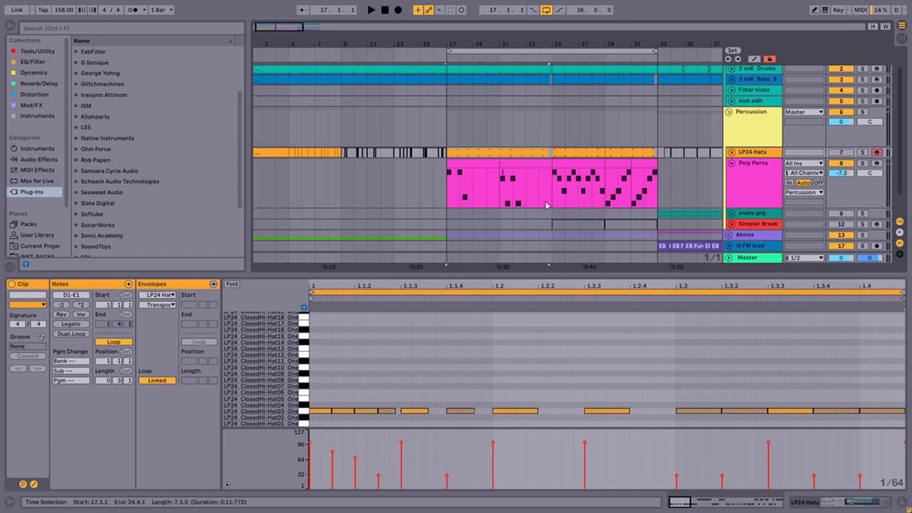
{"action": "scroll", "coordinate": [712, 89], "scroll_direction": "up", "scroll_amount": 1}
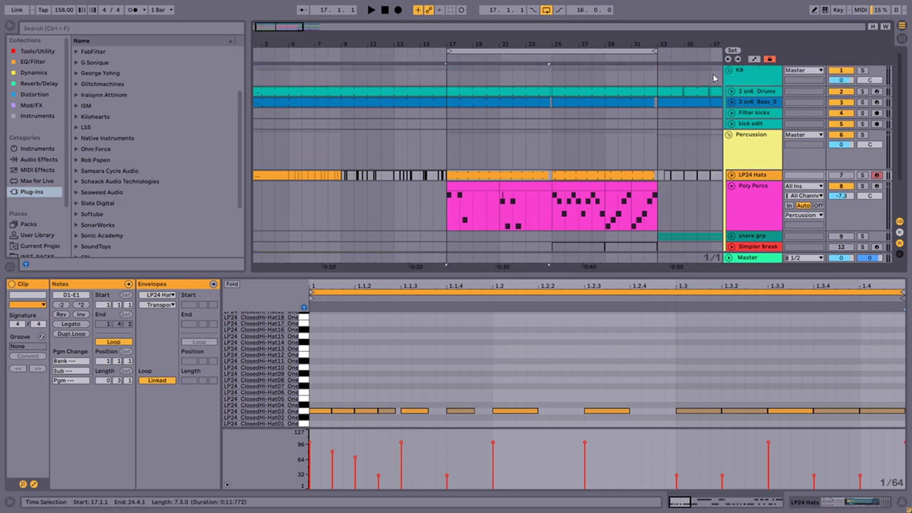
{"action": "scroll", "coordinate": [608, 161], "scroll_direction": "down", "scroll_amount": 2}
{"action": "left_click", "coordinate": [553, 149]}
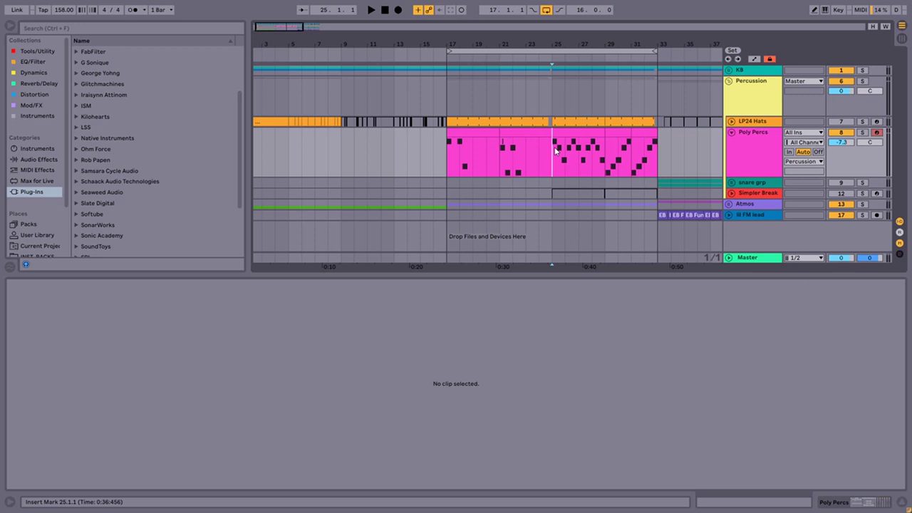
{"action": "left_click", "coordinate": [456, 133]}
{"action": "left_click_drag", "start_coordinate": [468, 56], "coordinate": [508, 163]}
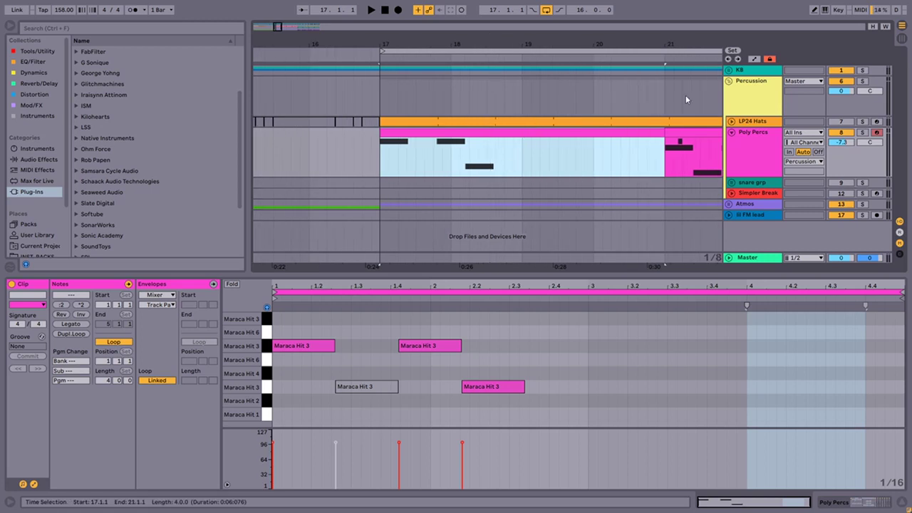
Play the Poly Percs clips from bar 17
{"action": "left_click_drag", "start_coordinate": [595, 44], "coordinate": [412, 6]}
{"action": "key", "text": "space"}
{"action": "left_click_drag", "start_coordinate": [579, 44], "coordinate": [462, 30]}
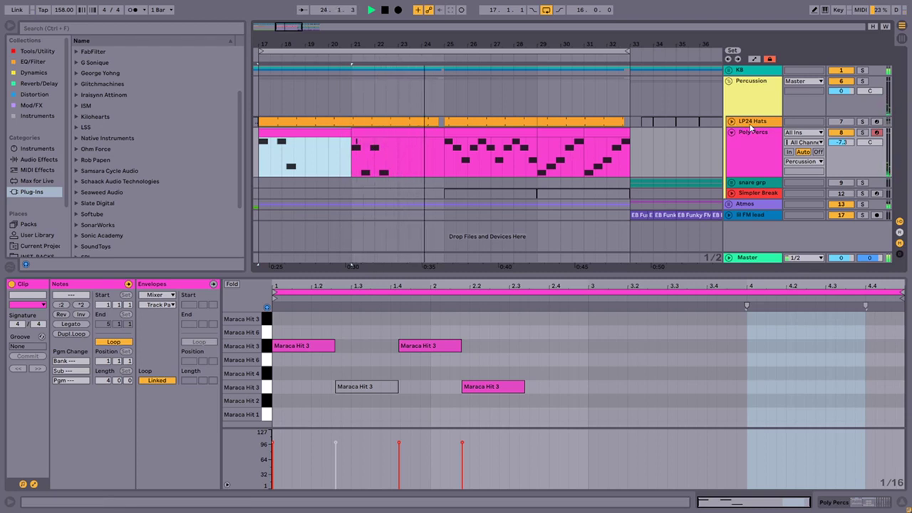
Deactivate the LP24 Hats clips from bar 17 to 33 during playback, and stop playback before bar 33
{"action": "left_click", "coordinate": [598, 120]}
{"action": "left_click", "coordinate": [299, 120], "text": "shift"}
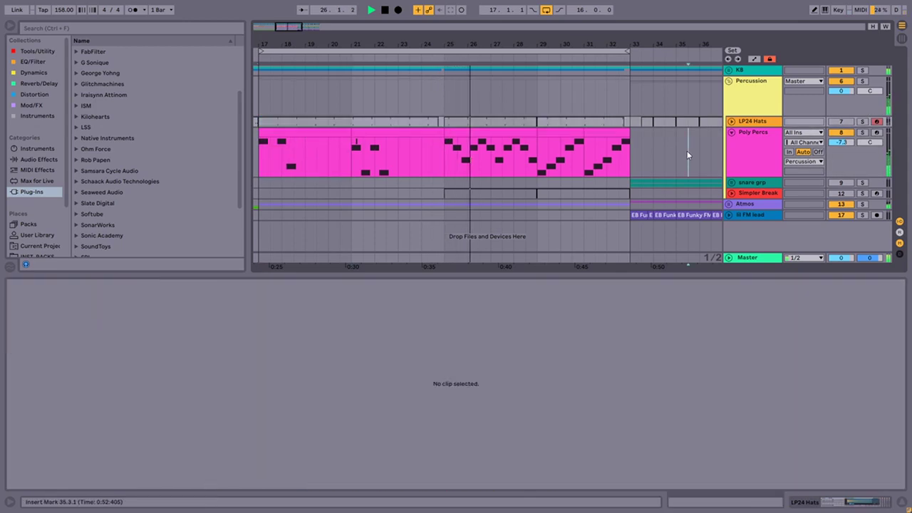
{"action": "left_click", "coordinate": [686, 152]}
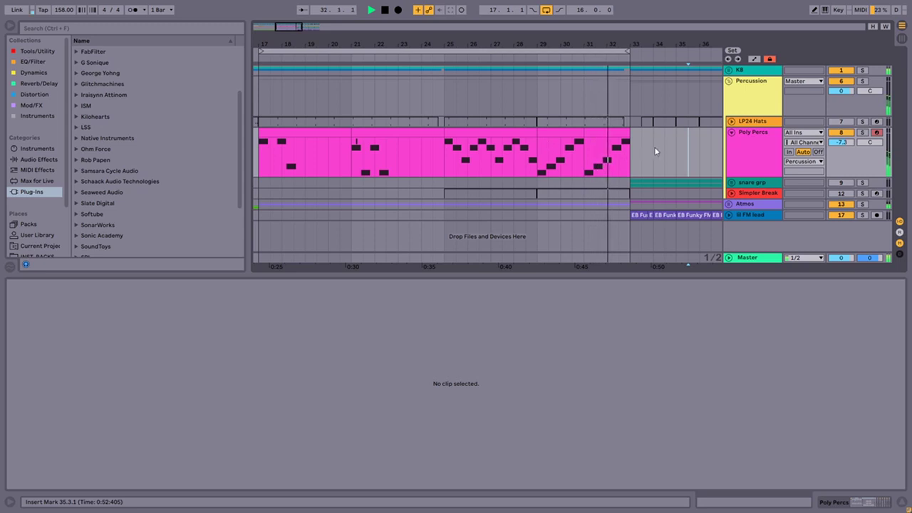
{"action": "key", "text": "space"}
Show the Poly Percs track's device chain, and open and close its EchoBoy plug-in window
{"action": "left_click_drag", "start_coordinate": [468, 44], "coordinate": [471, 44]}
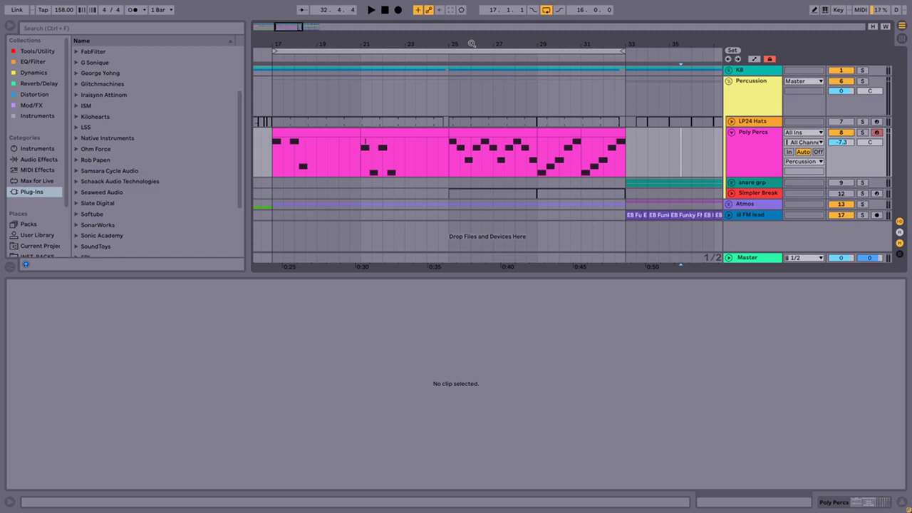
{"action": "left_click", "coordinate": [753, 151]}
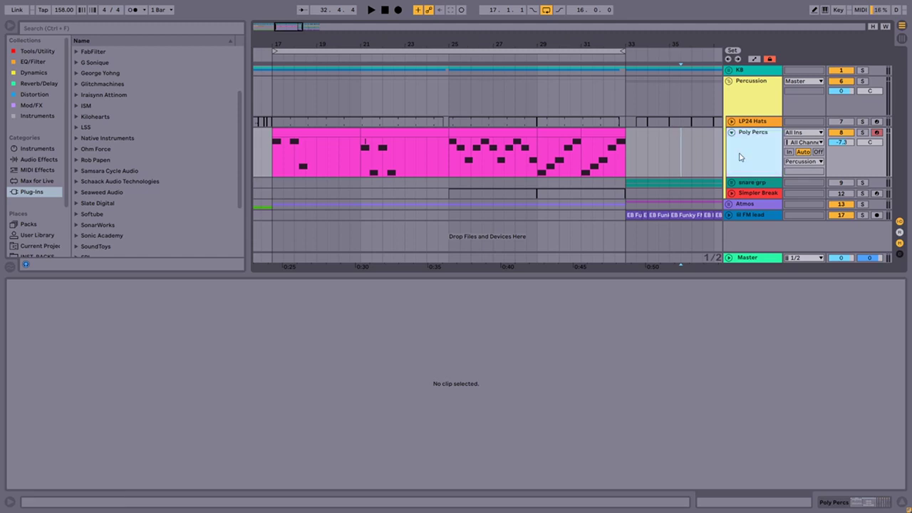
{"action": "left_click", "coordinate": [339, 475]}
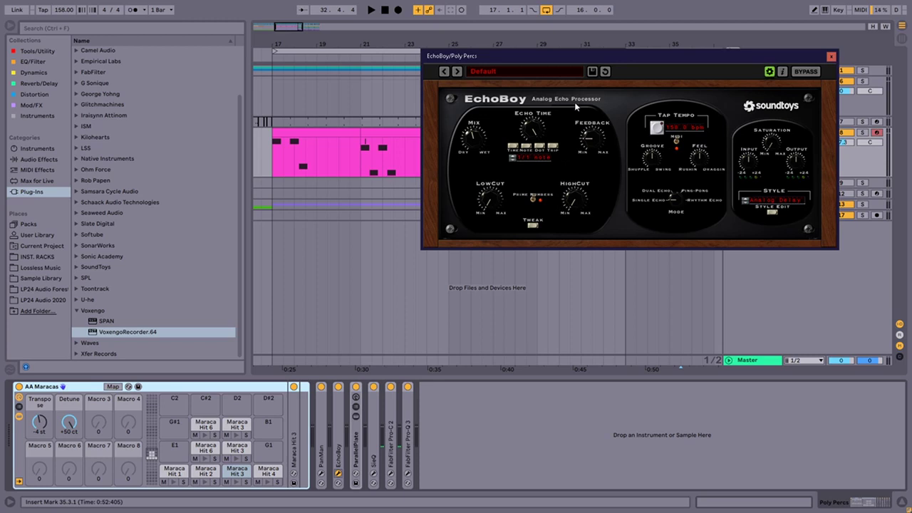
{"action": "left_click", "coordinate": [338, 474]}
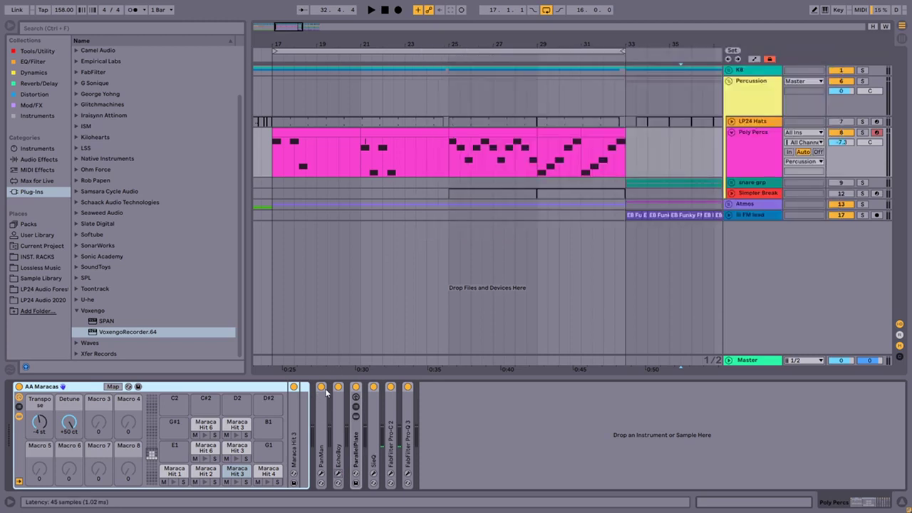
Bypass PanMan, EchoBoy, ParallelPlate, SieQ, FabFilter Pro-C 2 and FabFilter Pro-Q 3 in the Poly Percs device chain
{"action": "left_click", "coordinate": [321, 386]}
{"action": "left_click", "coordinate": [339, 387]}
{"action": "left_click", "coordinate": [355, 387]}
{"action": "left_click", "coordinate": [373, 387]}
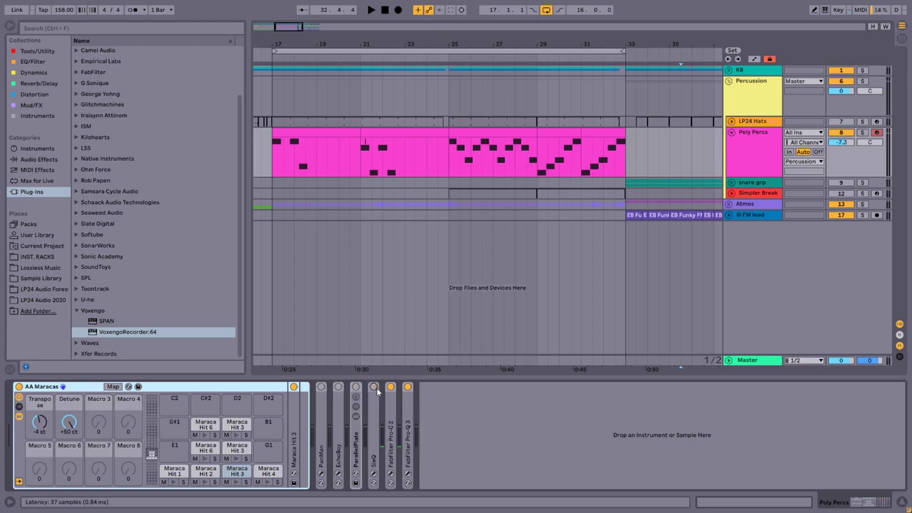
{"action": "left_click", "coordinate": [390, 387]}
{"action": "left_click", "coordinate": [408, 387]}
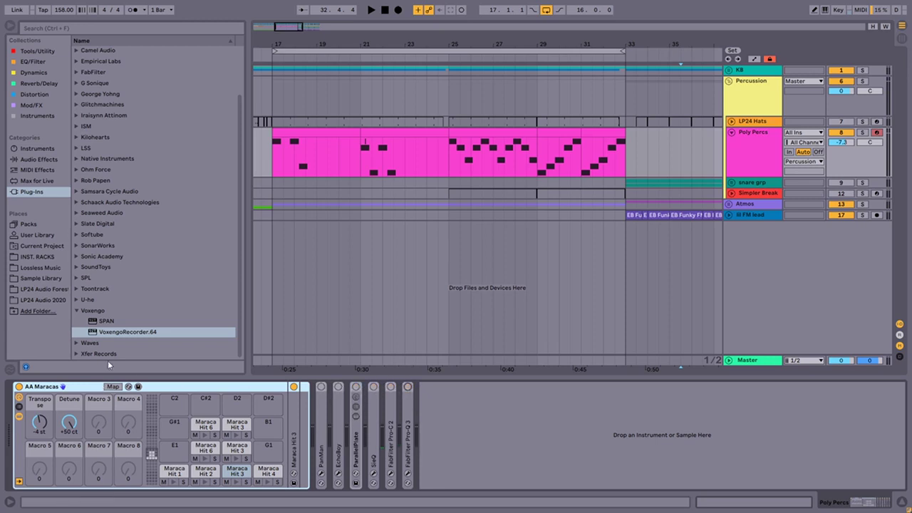
Delete the Poly Percs clip over bars 17 to 21
{"action": "left_click", "coordinate": [459, 123]}
{"action": "left_click", "coordinate": [307, 129]}
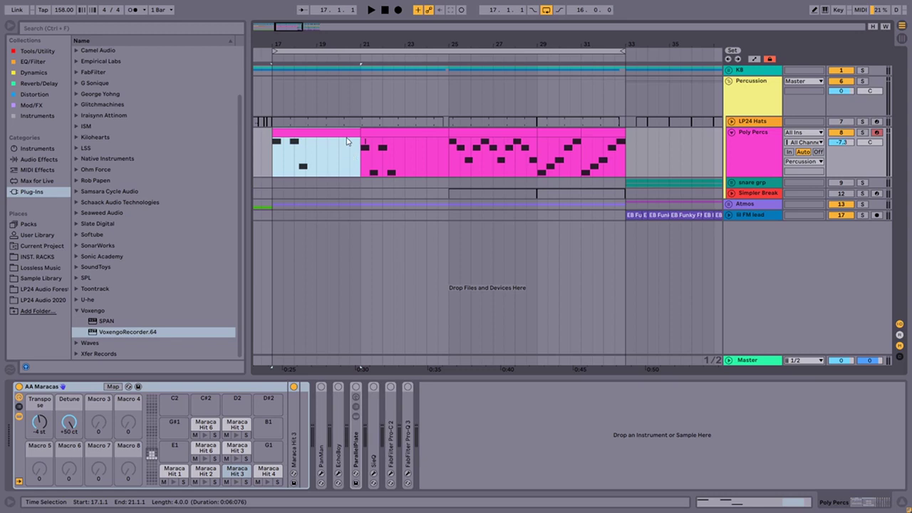
{"action": "key", "text": "Delete"}
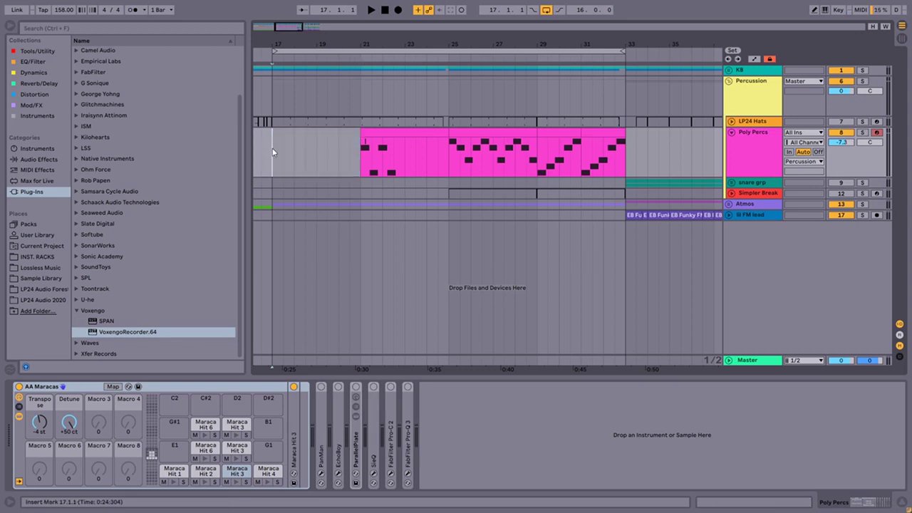
Create an empty one-bar MIDI clip on Poly Percs at bar 17, and play the bar
{"action": "left_click", "coordinate": [273, 157]}
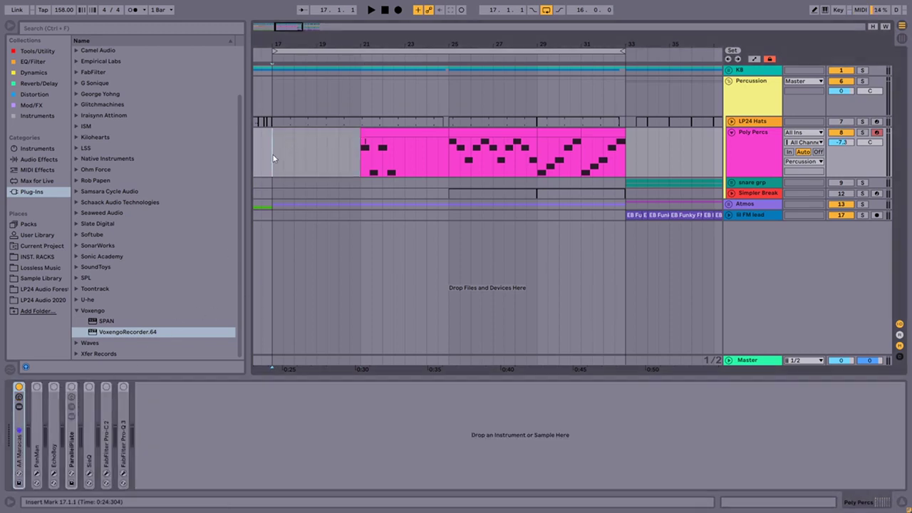
{"action": "left_click_drag", "start_coordinate": [306, 156], "coordinate": [294, 157]}
{"action": "key", "text": "ctrl+shift+m"}
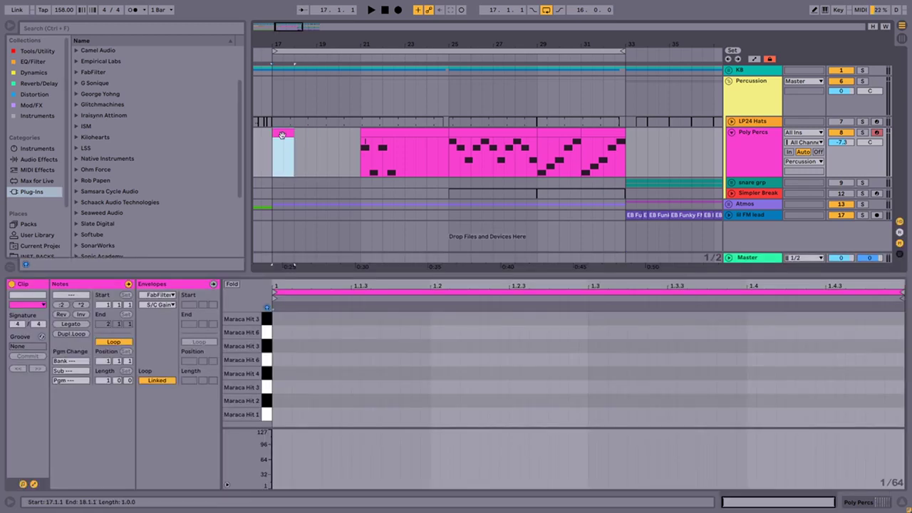
{"action": "key", "text": "space"}
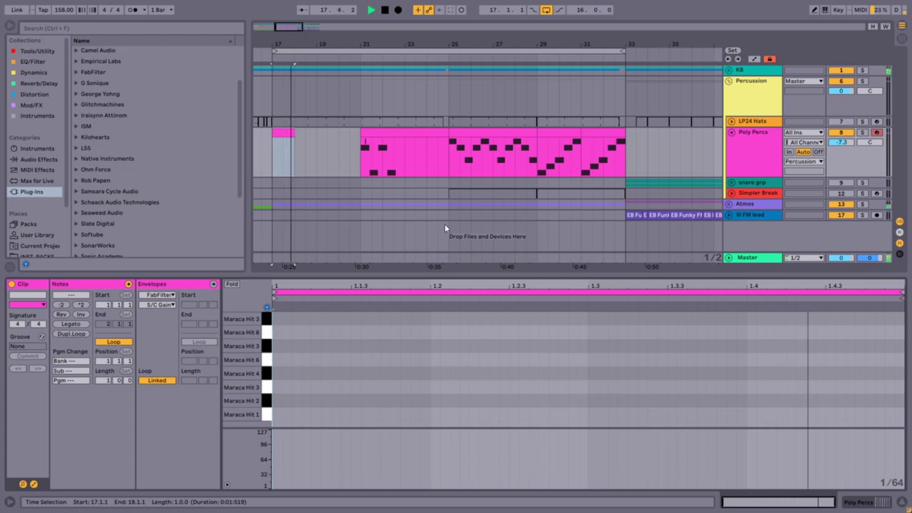
{"action": "key", "text": "space"}
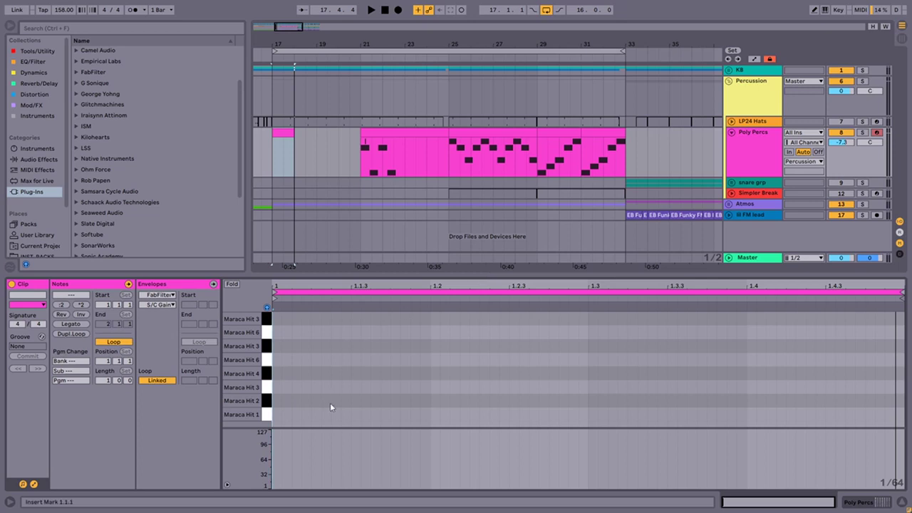
Add five consecutive 1/64 notes on Maraca Hit 1 from the start of the new clip
{"action": "left_click", "coordinate": [278, 414]}
{"action": "double_click", "coordinate": [279, 415]}
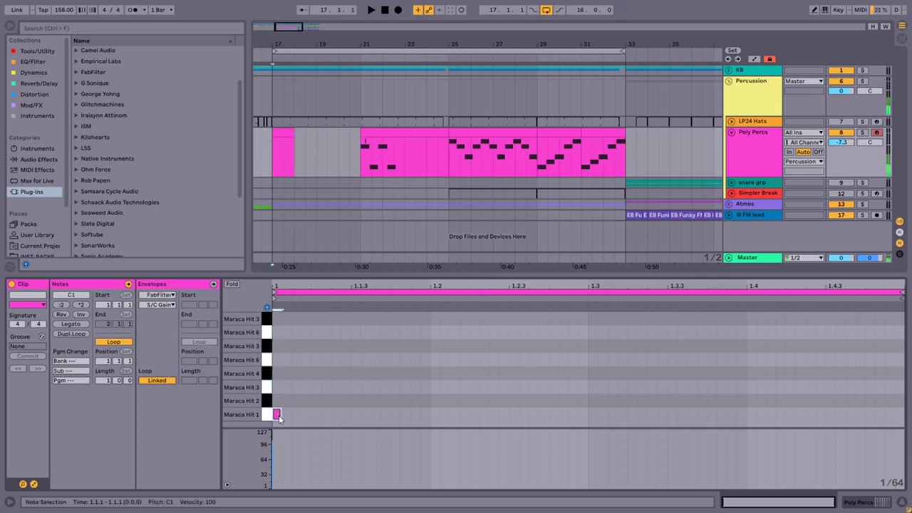
{"action": "double_click", "coordinate": [287, 416]}
{"action": "double_click", "coordinate": [300, 417]}
{"action": "double_click", "coordinate": [309, 417]}
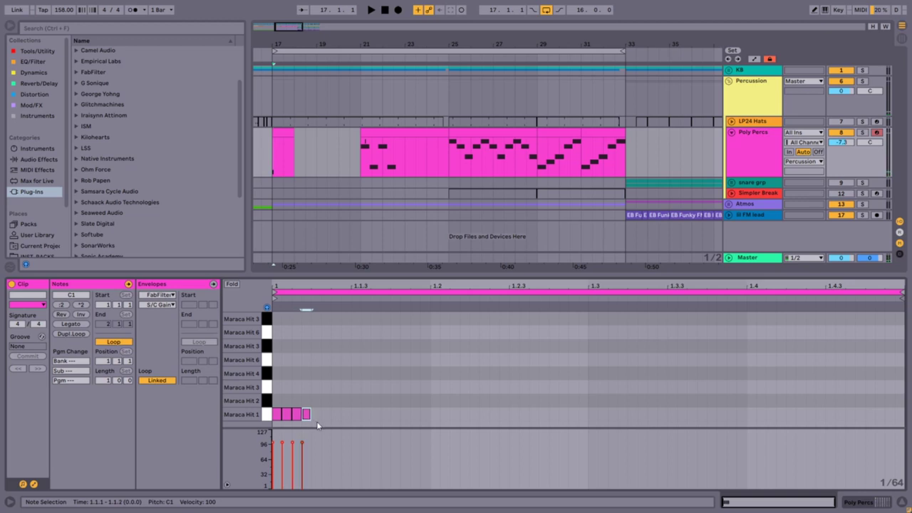
{"action": "double_click", "coordinate": [316, 416]}
Select the five Maraca Hit 1 notes and stretch them evenly across the full bar
{"action": "left_click_drag", "start_coordinate": [316, 391], "coordinate": [269, 423]}
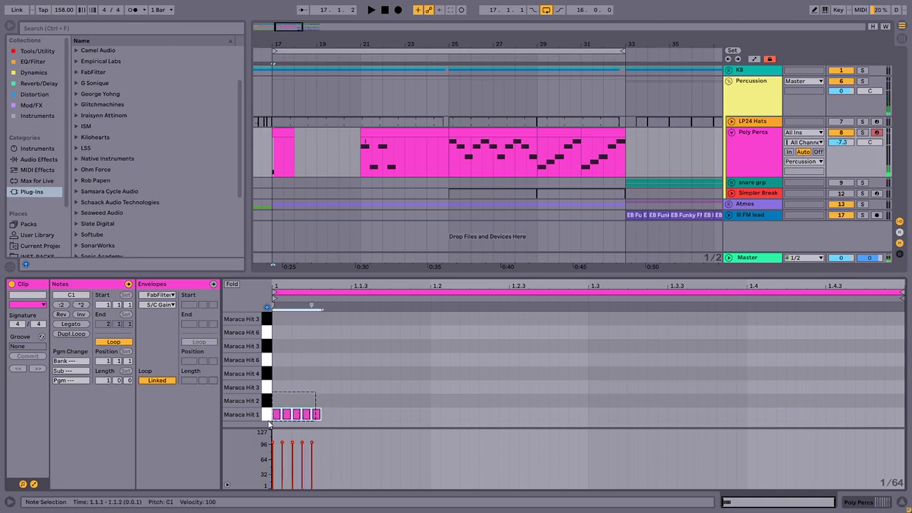
{"action": "left_click", "coordinate": [311, 389]}
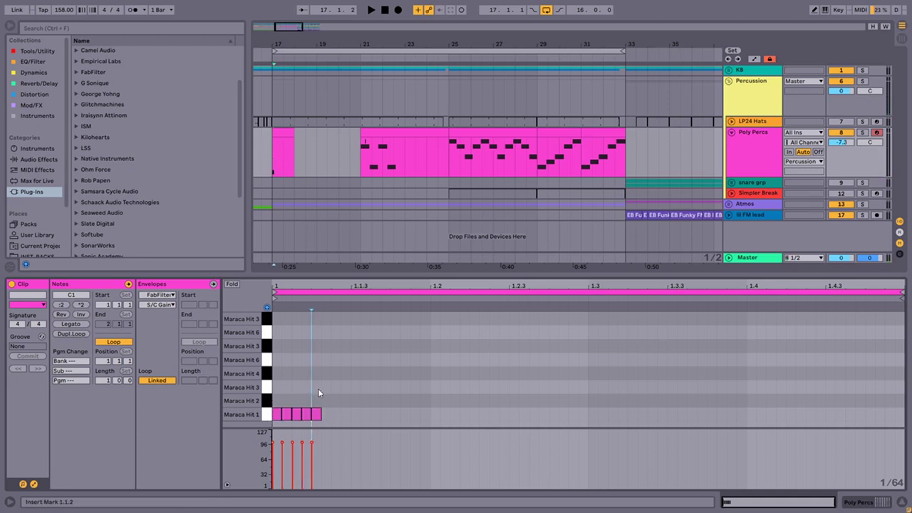
{"action": "left_click_drag", "start_coordinate": [317, 390], "coordinate": [270, 413]}
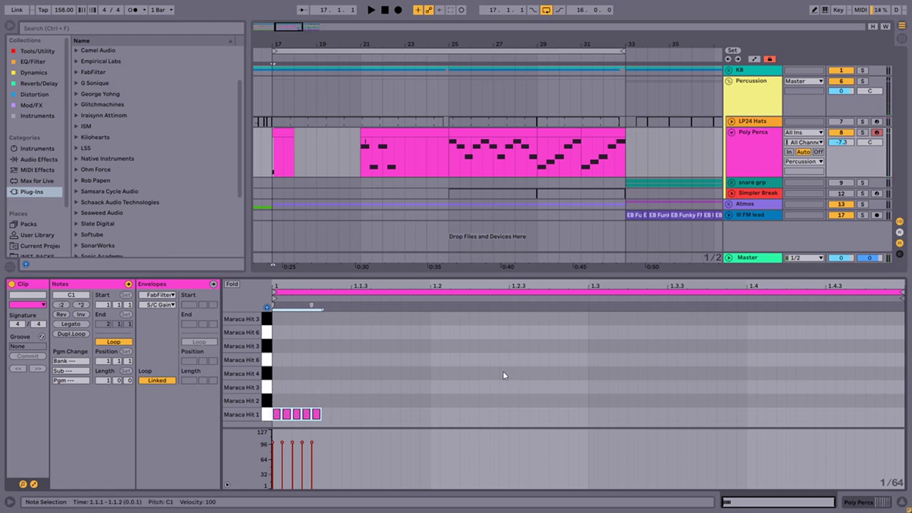
{"action": "key", "text": "ctrl+c"}
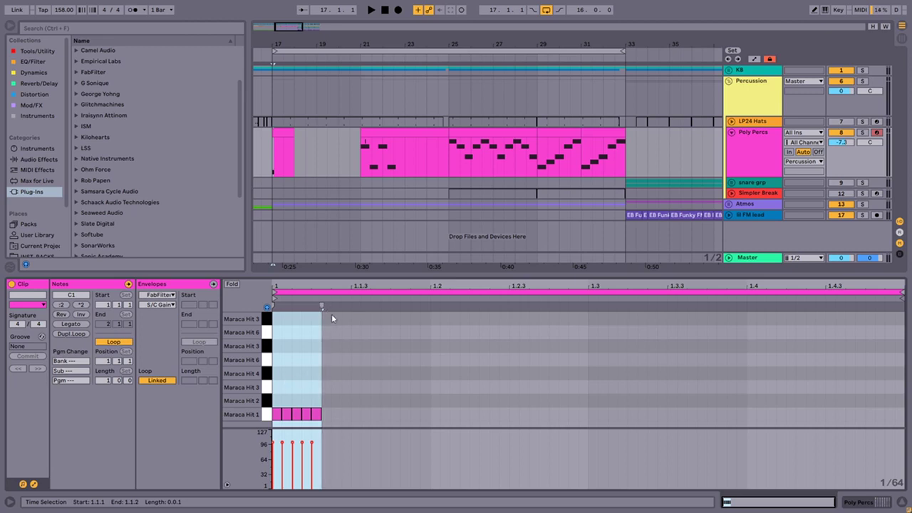
{"action": "left_click_drag", "start_coordinate": [322, 335], "coordinate": [901, 353]}
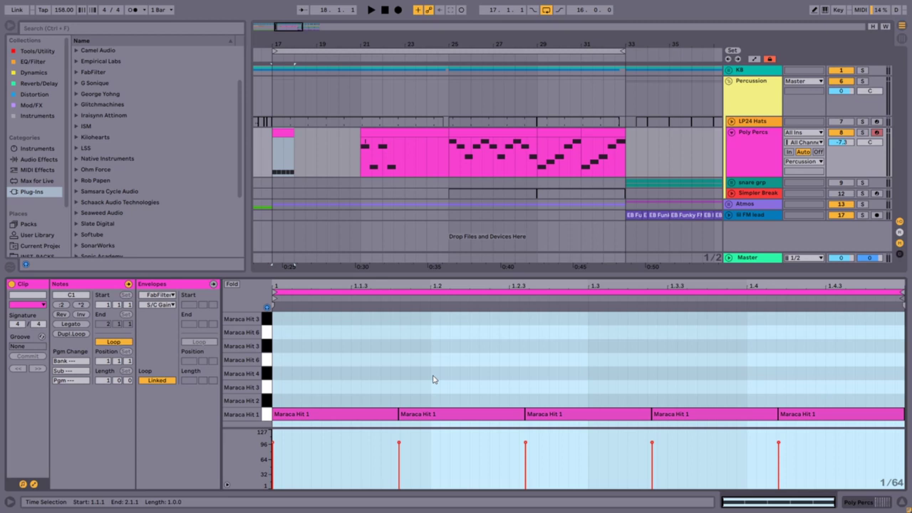
Examine the five stretched notes one by one, and compare their positions with beats 1.4, 1.3 and 1.2 of the clip
{"action": "left_click", "coordinate": [433, 379]}
{"action": "left_click_drag", "start_coordinate": [364, 359], "coordinate": [369, 420]}
{"action": "left_click_drag", "start_coordinate": [480, 379], "coordinate": [483, 427]}
{"action": "left_click_drag", "start_coordinate": [575, 380], "coordinate": [577, 427]}
{"action": "left_click_drag", "start_coordinate": [689, 363], "coordinate": [697, 426]}
{"action": "left_click_drag", "start_coordinate": [816, 365], "coordinate": [826, 429]}
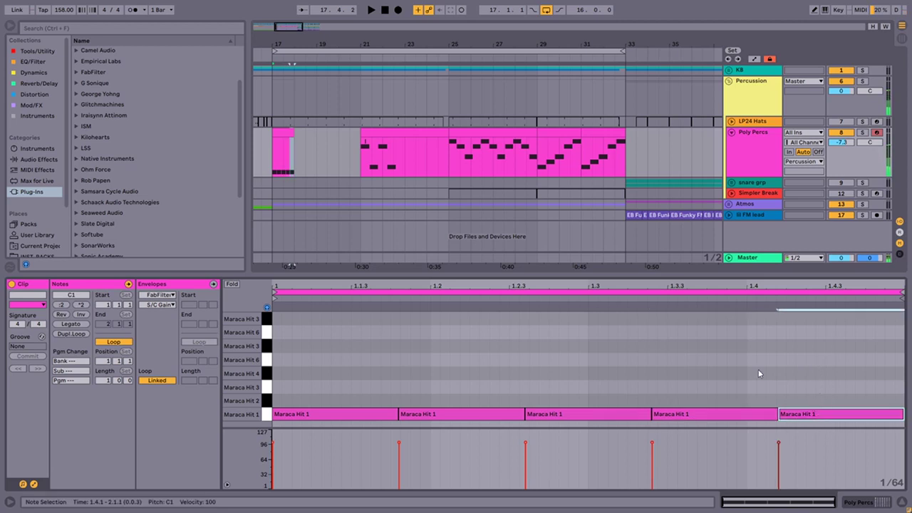
{"action": "left_click", "coordinate": [745, 368]}
{"action": "left_click", "coordinate": [588, 361]}
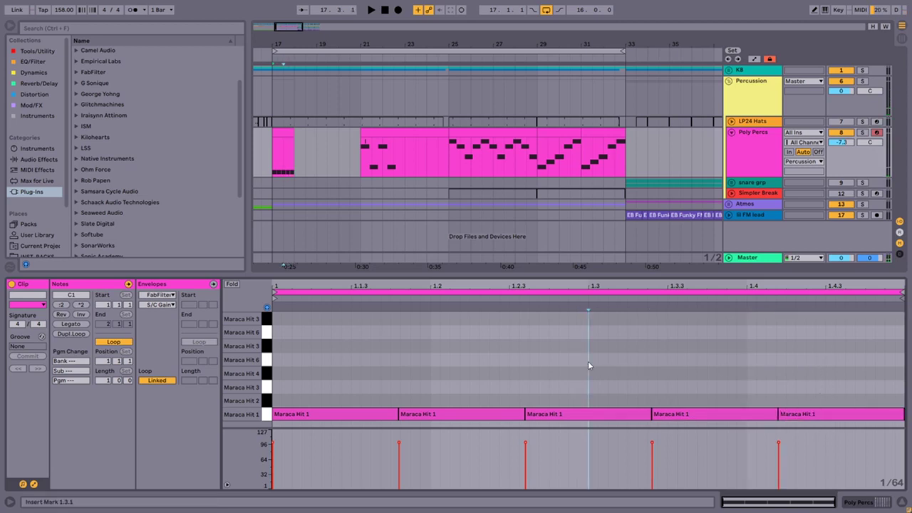
{"action": "left_click", "coordinate": [428, 359]}
Play the one-bar Poly Percs clip from bar 17
{"action": "left_click", "coordinate": [276, 133]}
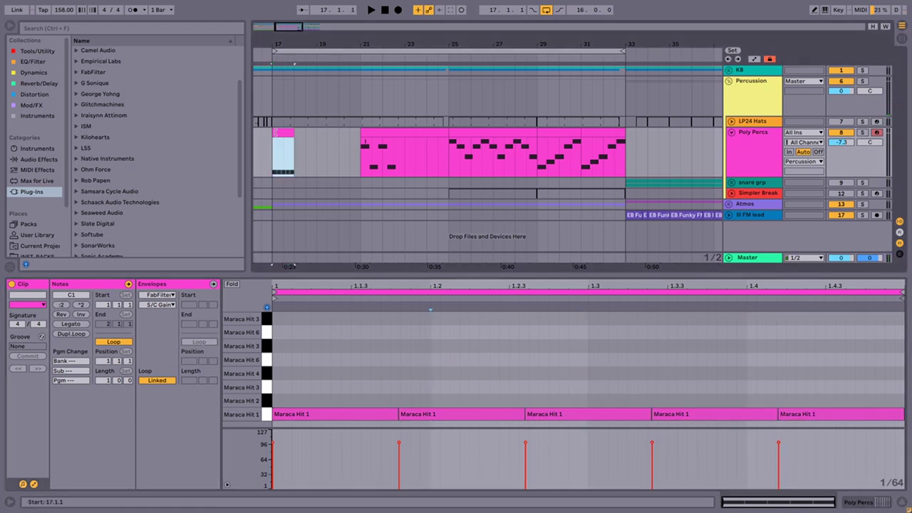
{"action": "key", "text": "space"}
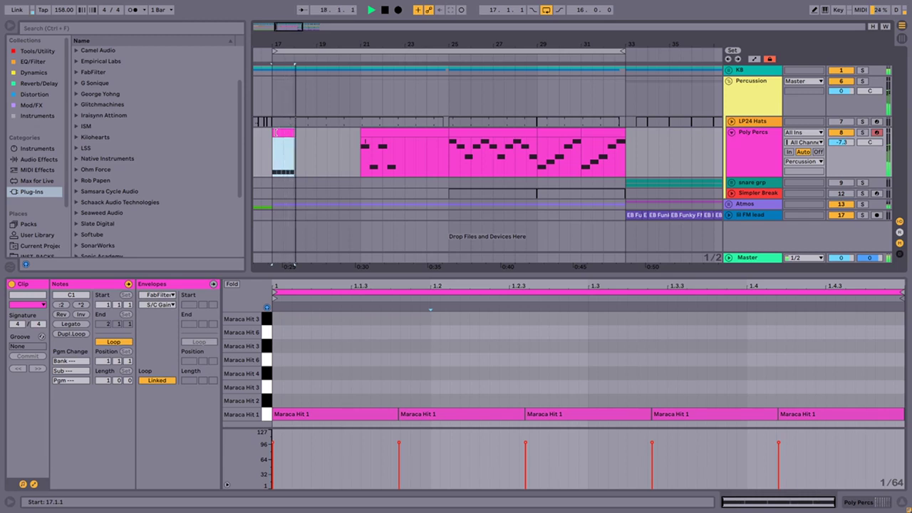
{"action": "key", "text": "space"}
Duplicate the one-bar clip to bar 18, set the arrangement loop to bars 17 to 19, and play it
{"action": "key", "text": "ctrl+d"}
{"action": "left_click", "coordinate": [279, 131], "text": "shift"}
{"action": "key", "text": "ctrl+l"}
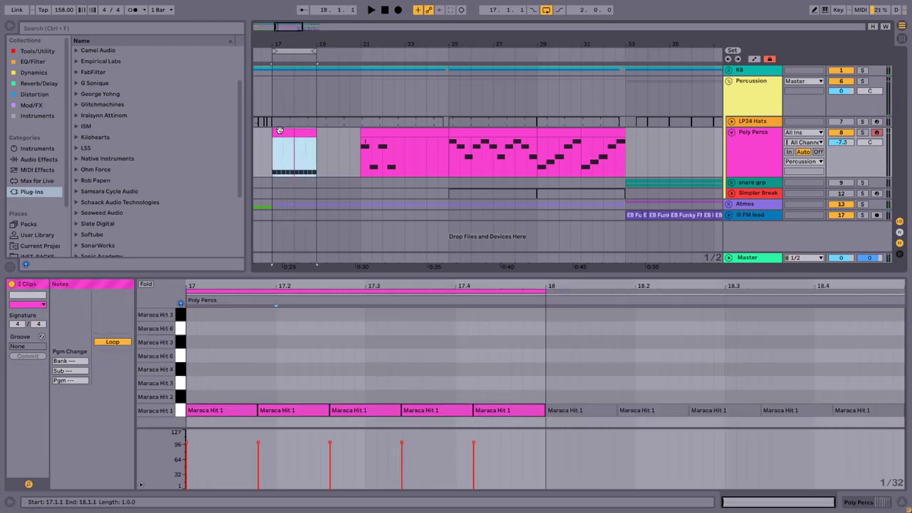
{"action": "key", "text": "space"}
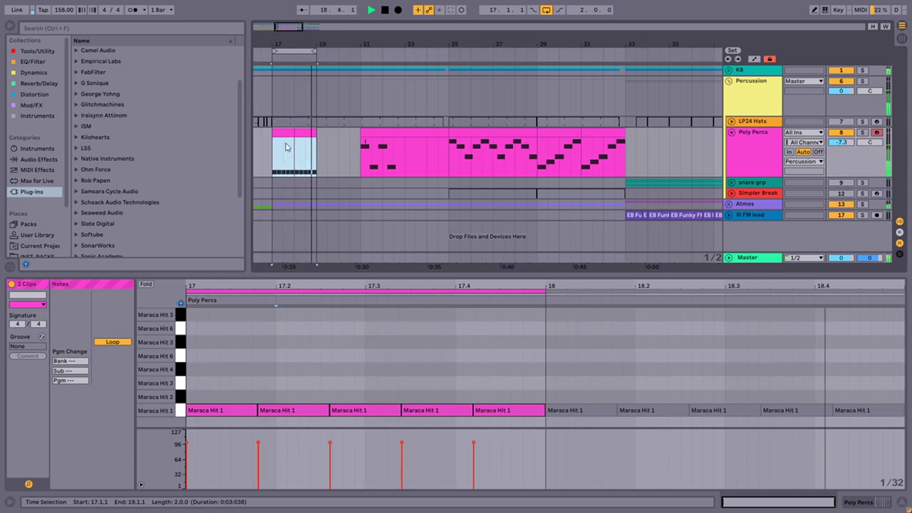
{"action": "key", "text": "space"}
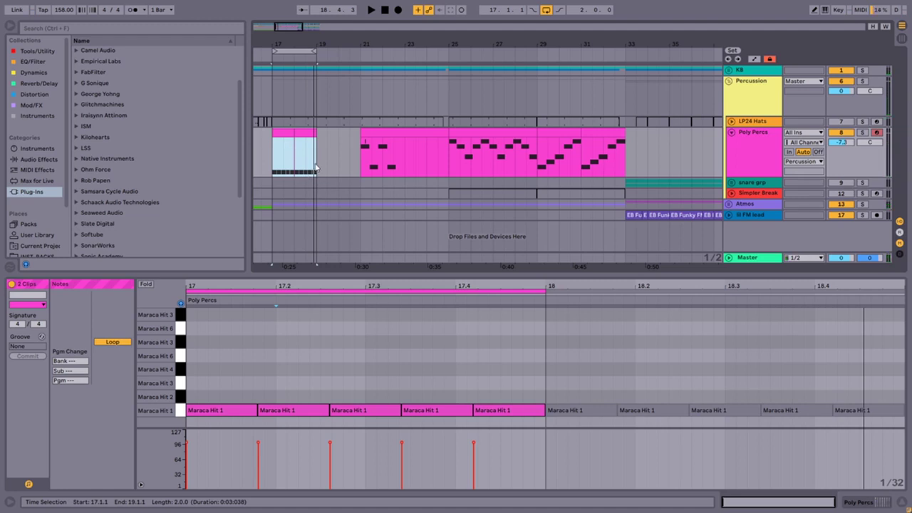
In the bar 17 clip, move the second to fifth notes to Maraca Hit 3, Maraca Hit 2, Maraca Hit 6 and Maraca Hit 4
{"action": "left_click", "coordinate": [288, 135]}
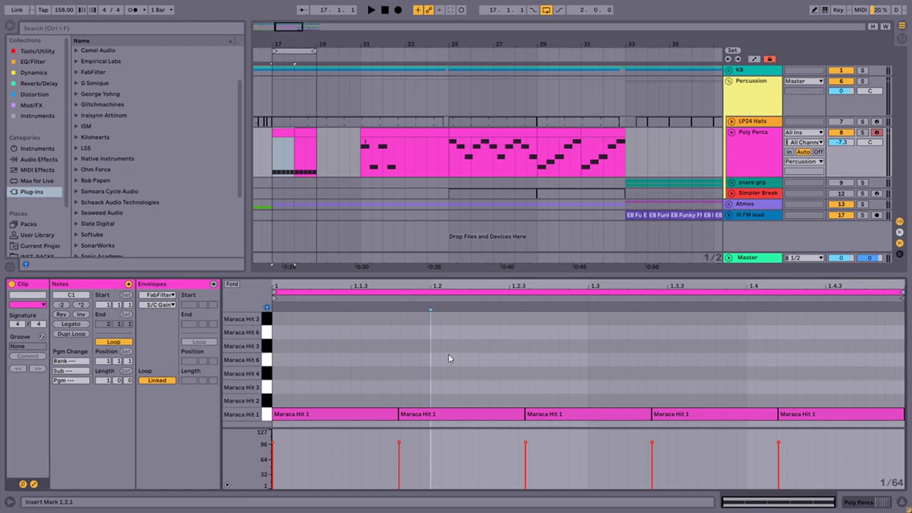
{"action": "left_click", "coordinate": [470, 361]}
{"action": "left_click_drag", "start_coordinate": [472, 378], "coordinate": [479, 388]}
{"action": "left_click", "coordinate": [479, 392]}
{"action": "left_click_drag", "start_coordinate": [520, 414], "coordinate": [541, 401]}
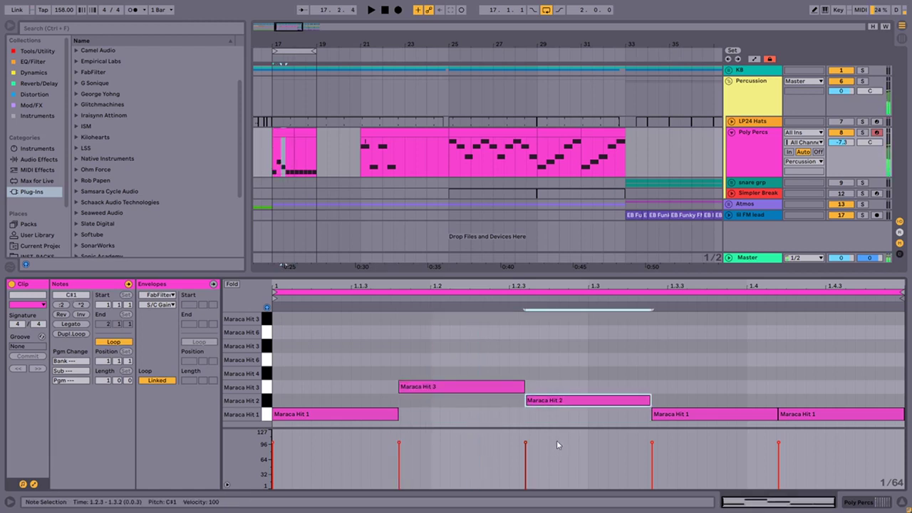
{"action": "left_click_drag", "start_coordinate": [676, 414], "coordinate": [677, 359]}
{"action": "left_click", "coordinate": [815, 416]}
{"action": "key", "text": "Up"}
{"action": "key", "text": "Up"}
{"action": "key", "text": "Up"}
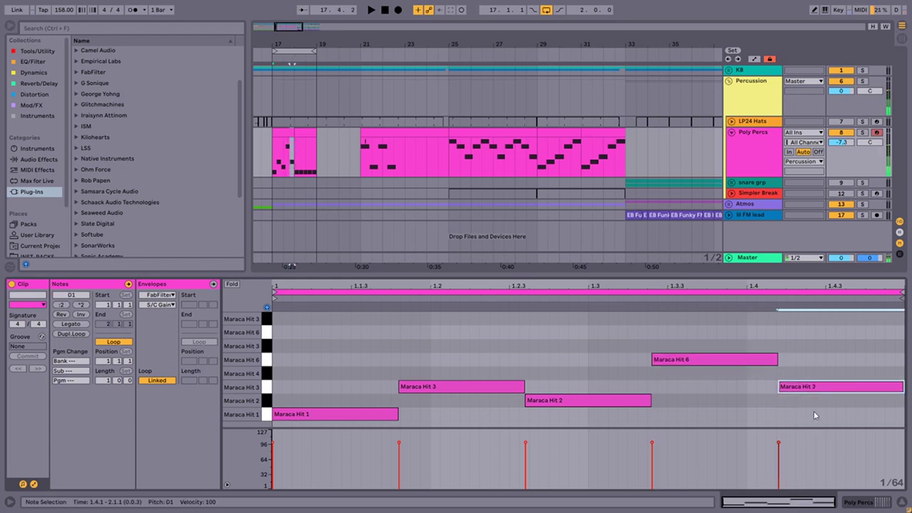
Deactivate the Maraca Hit 2 and Maraca Hit 4 notes in the bar 17 clip, and play the pattern
{"action": "left_click", "coordinate": [585, 403]}
{"action": "key", "text": "0"}
{"action": "left_click", "coordinate": [801, 373]}
{"action": "key", "text": "0"}
{"action": "key", "text": "space"}
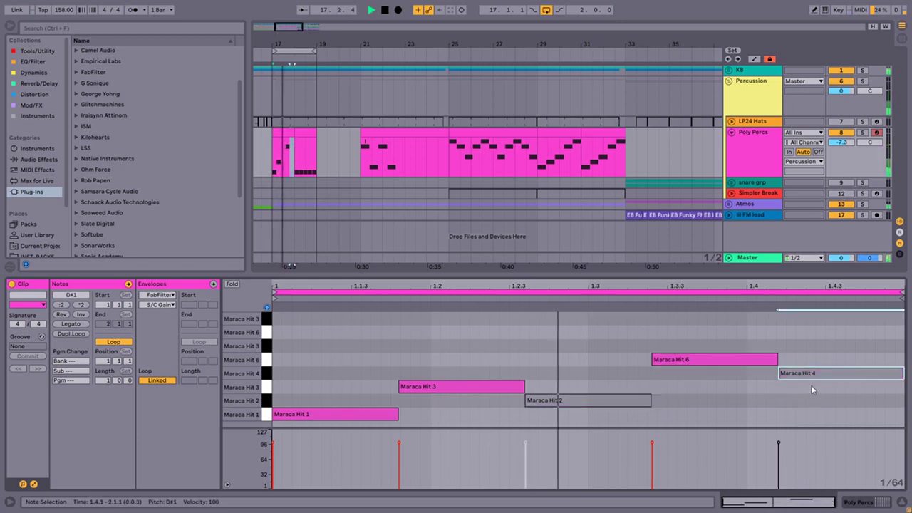
{"action": "key", "text": "space"}
Duplicate the edited bar 17 clip over the clip at bar 18, and play the result
{"action": "left_click", "coordinate": [288, 130]}
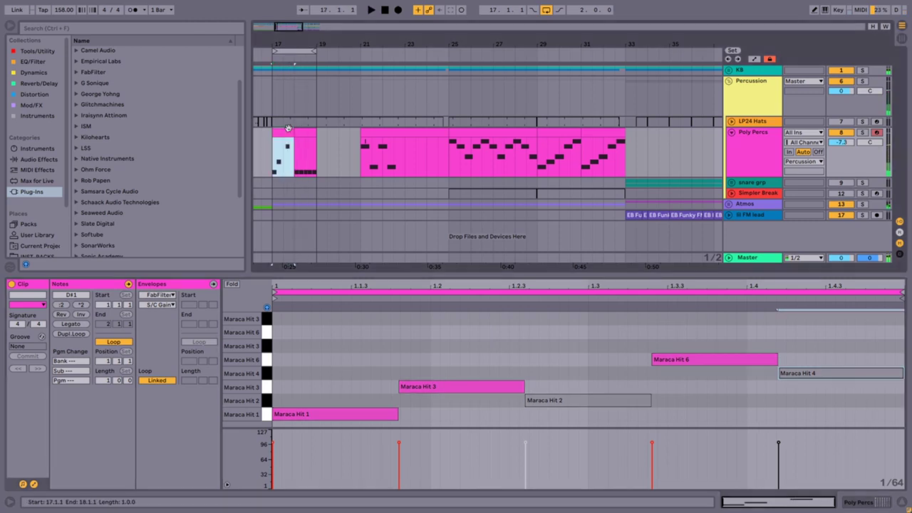
{"action": "key", "text": "ctrl+d"}
{"action": "key", "text": "space"}
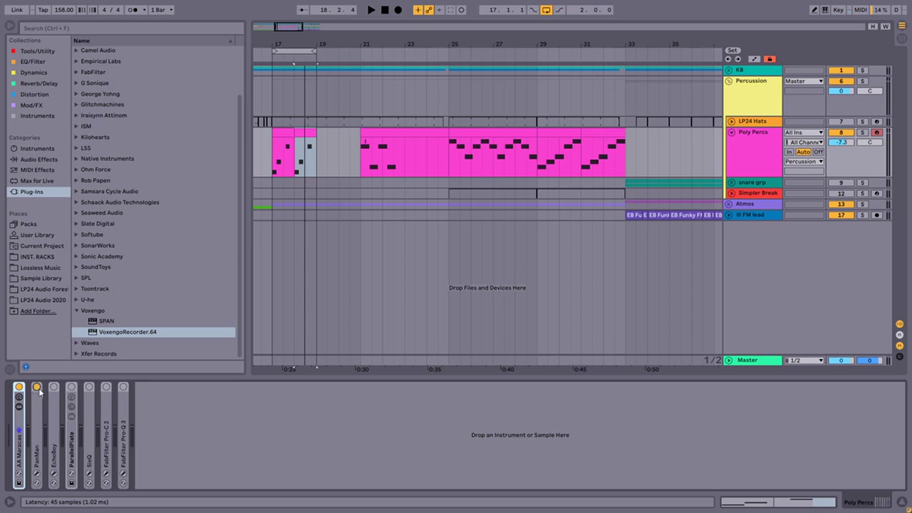
Re-enable the bypassed effects in the Poly Percs device chain, through to FabFilter Pro-C 2 and FabFilter Pro-Q 3
{"action": "left_click", "coordinate": [71, 386]}
{"action": "left_click", "coordinate": [88, 386]}
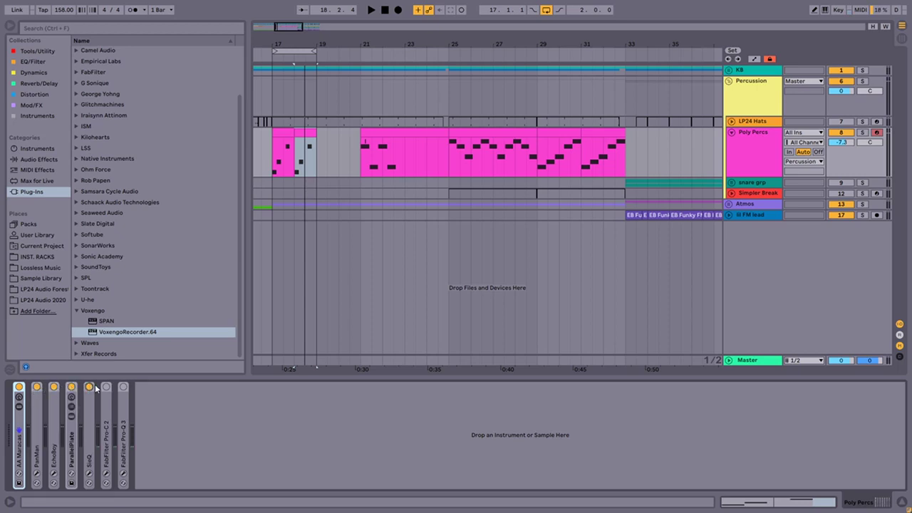
{"action": "left_click", "coordinate": [106, 386]}
{"action": "left_click", "coordinate": [123, 386]}
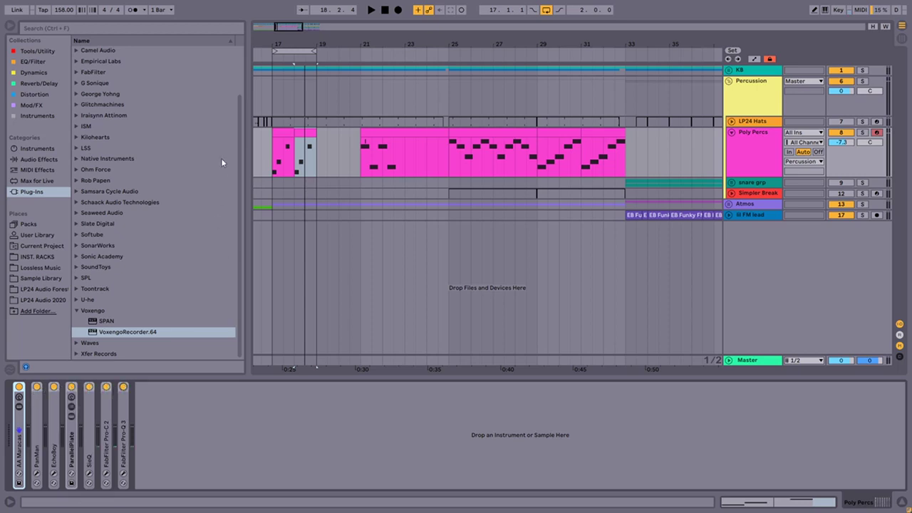
Play the looped maraca pattern from bar 17 with the effects active
{"action": "left_click", "coordinate": [283, 131]}
{"action": "key", "text": "space"}
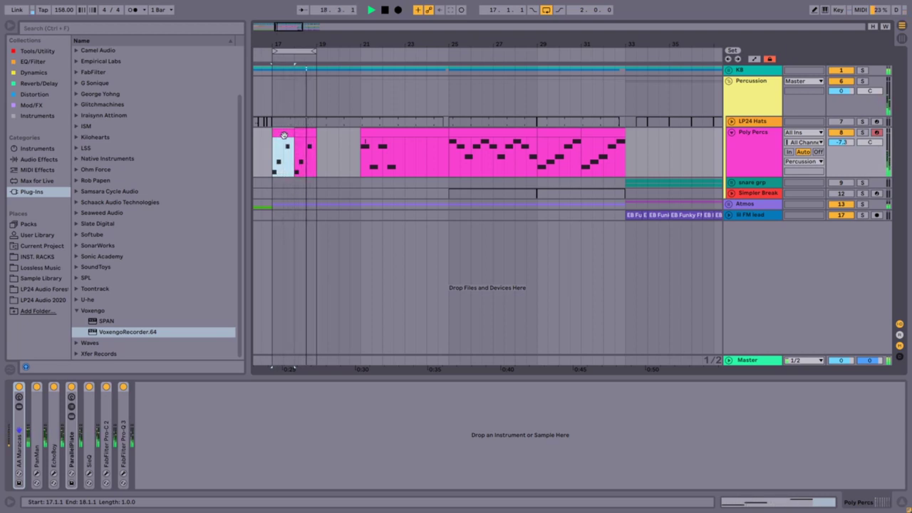
{"action": "key", "text": "space"}
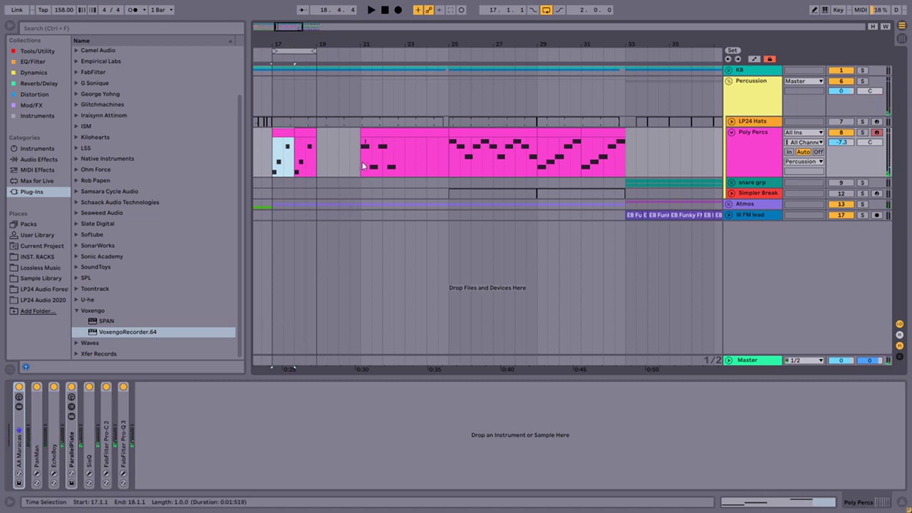
Open the Poly Percs clip over bars 25 to 29 and enlarge the note editor to view its pattern
{"action": "double_click", "coordinate": [495, 134]}
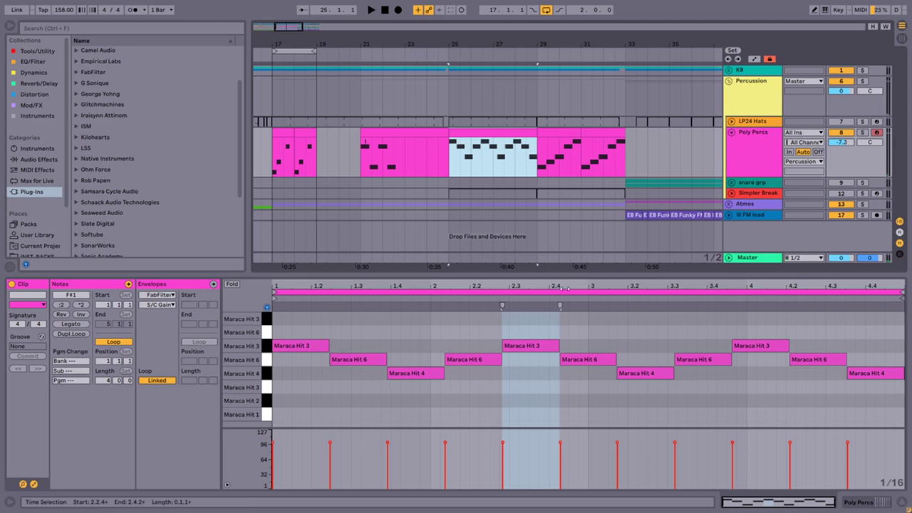
{"action": "left_click_drag", "start_coordinate": [584, 265], "coordinate": [584, 261]}
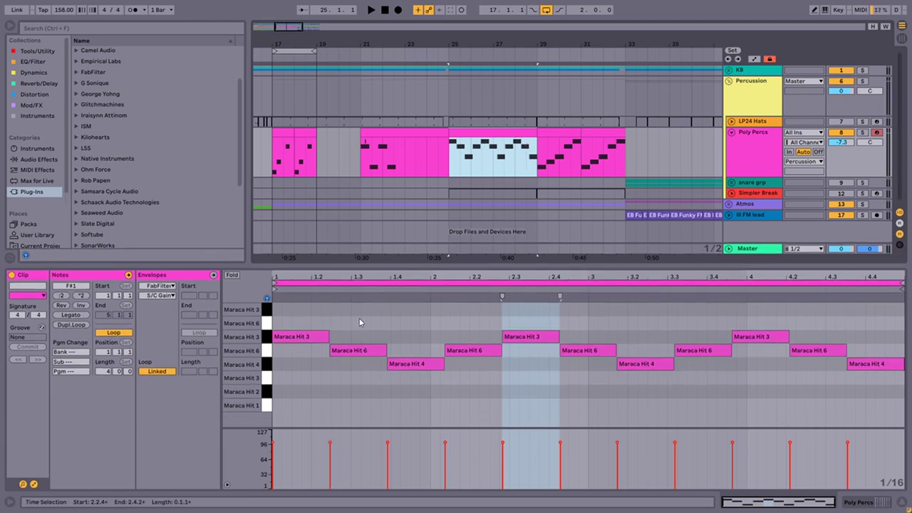
{"action": "left_click", "coordinate": [361, 321]}
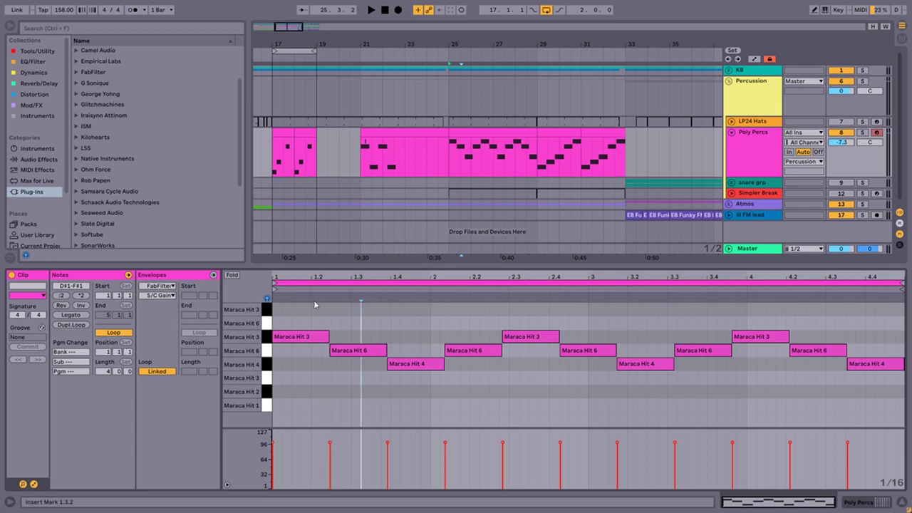
Delete all the notes from the Poly Percs clip over bars 25 to 29
{"action": "left_click_drag", "start_coordinate": [276, 311], "coordinate": [896, 321]}
{"action": "left_click", "coordinate": [854, 321]}
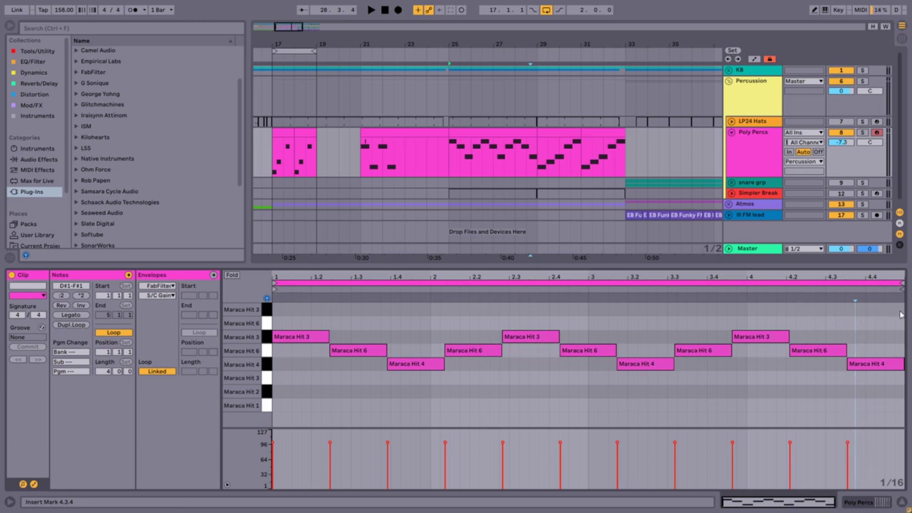
{"action": "left_click_drag", "start_coordinate": [537, 153], "coordinate": [449, 153]}
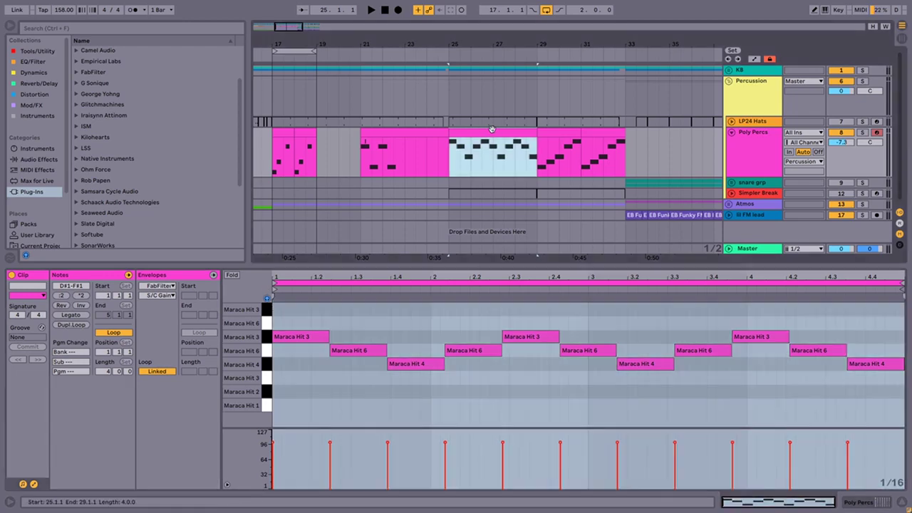
{"action": "left_click", "coordinate": [294, 311]}
{"action": "key", "text": "ctrl+a"}
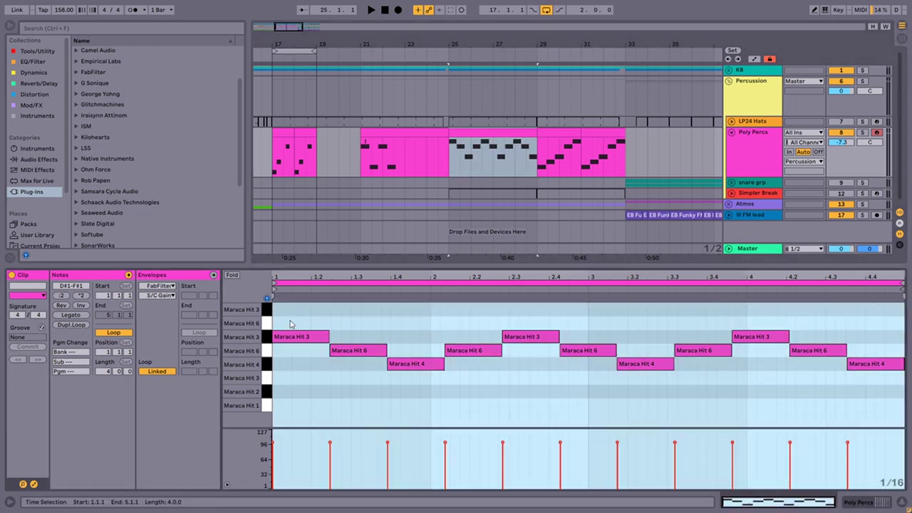
{"action": "key", "text": "Delete"}
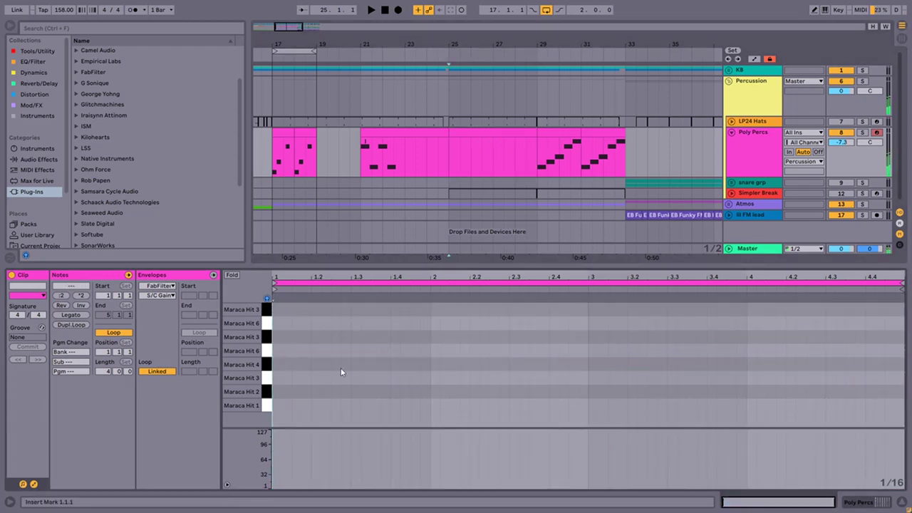
Enter a sixteenth Maraca Hit 3 note on F#1 at the clip's start and duplicate it into a run of eleven notes
{"action": "key", "text": "Right"}
{"action": "double_click", "coordinate": [278, 339]}
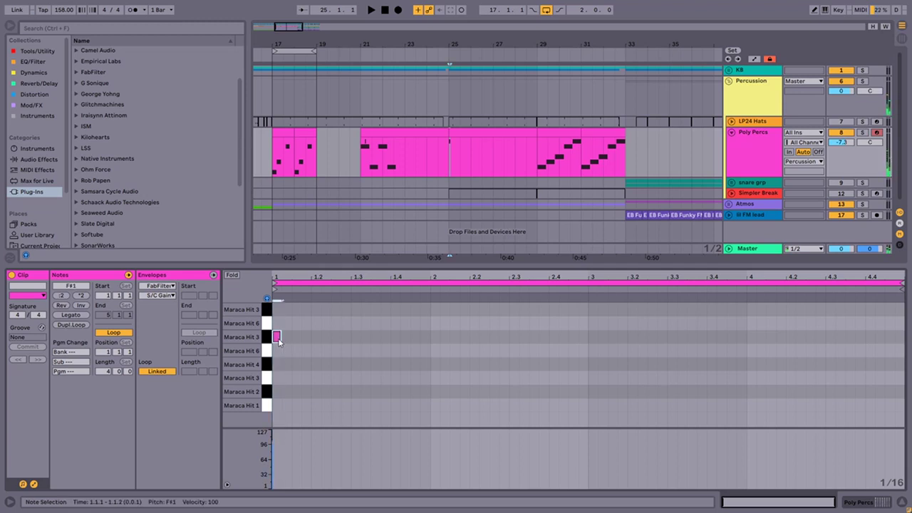
{"action": "key", "text": "ctrl+d"}
{"action": "key", "text": "ctrl+d"}
{"action": "key", "text": "ctrl+d"}
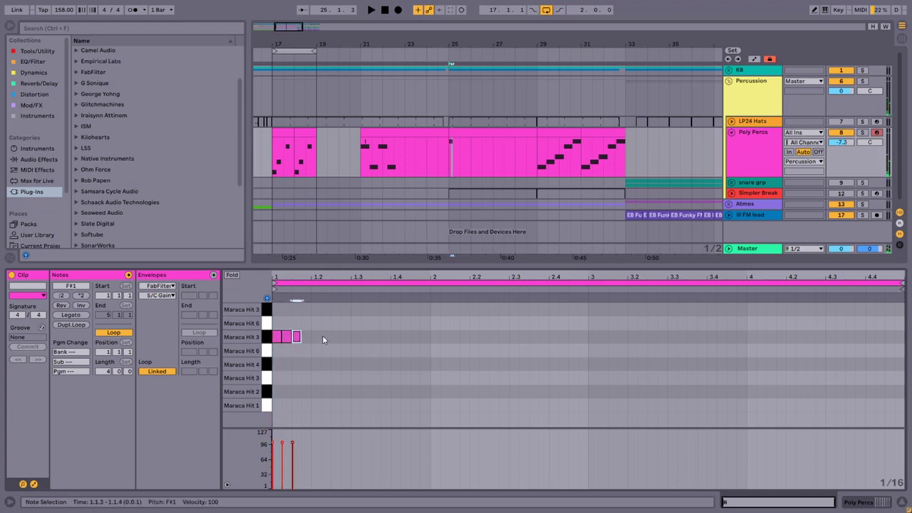
{"action": "key", "text": "ctrl+d"}
{"action": "key", "text": "ctrl+d"}
{"action": "key", "text": "ctrl+d"}
{"action": "key", "text": "ctrl+d"}
{"action": "key", "text": "ctrl+d"}
{"action": "key", "text": "ctrl+d"}
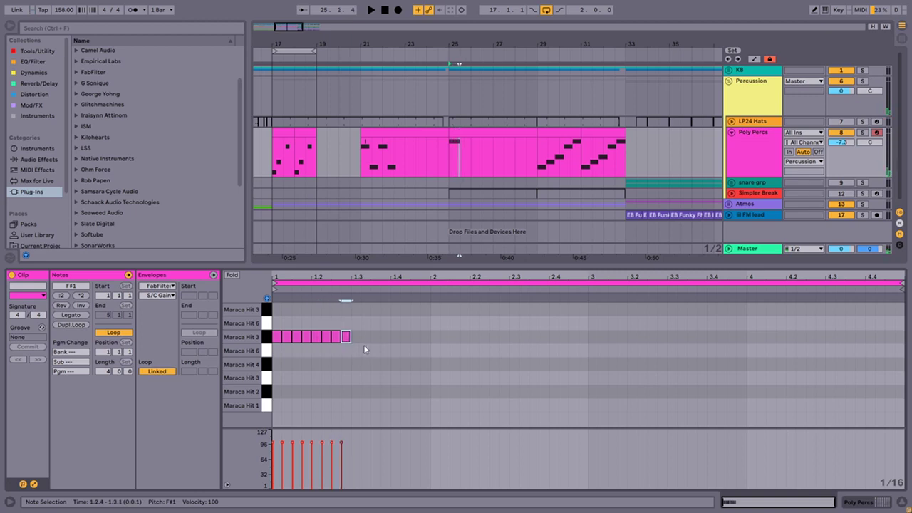
{"action": "key", "text": "ctrl+d"}
Lower the last three notes of the run so they ascend from Maraca Hit 3 on D1 through Maraca Hit 4 to Maraca Hit 6
{"action": "key", "text": "Down"}
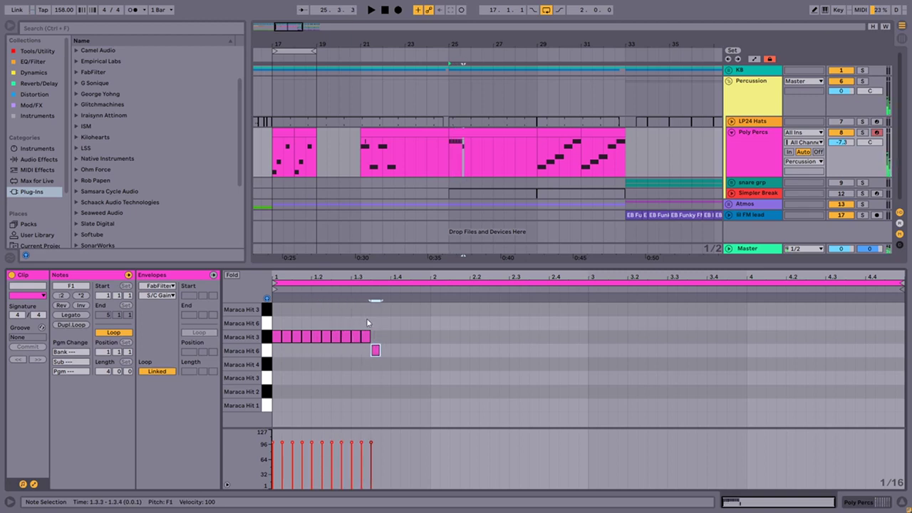
{"action": "left_click", "coordinate": [366, 335]}
{"action": "key", "text": "Down"}
{"action": "key", "text": "Down"}
{"action": "left_click", "coordinate": [355, 334]}
Repitch the earlier notes into rising figures: second and sixth to Maraca Hit 4, third and seventh to Maraca Hit 6, fifth to D1
{"action": "key", "text": "Down"}
{"action": "key", "text": "Down"}
{"action": "key", "text": "Down"}
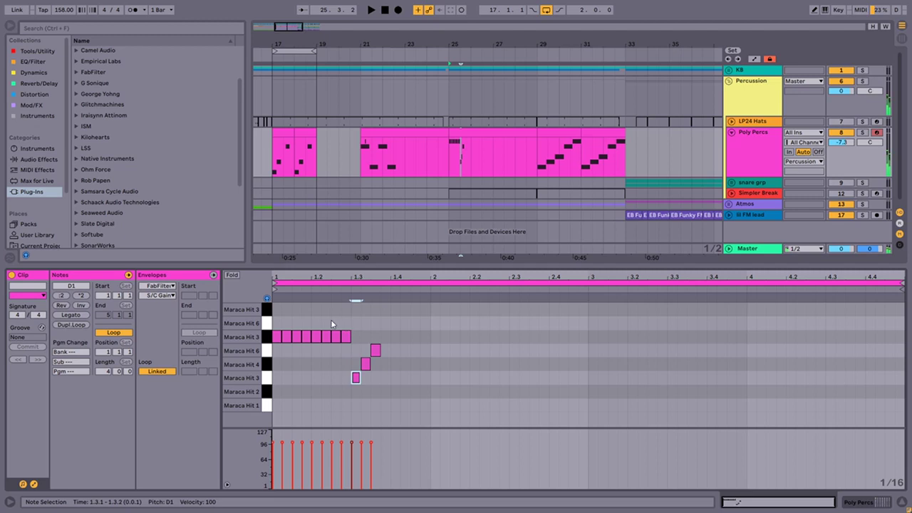
{"action": "left_click_drag", "start_coordinate": [330, 321], "coordinate": [318, 335]}
{"action": "key", "text": "Down"}
{"action": "key", "text": "Down"}
{"action": "key", "text": "Down"}
{"action": "left_click_drag", "start_coordinate": [332, 366], "coordinate": [327, 375]}
{"action": "key", "text": "Up"}
{"action": "left_click_drag", "start_coordinate": [341, 322], "coordinate": [333, 336]}
{"action": "key", "text": "Down"}
{"action": "left_click", "coordinate": [286, 337]}
{"action": "key", "text": "Down"}
{"action": "key", "text": "Down"}
{"action": "left_click", "coordinate": [297, 336]}
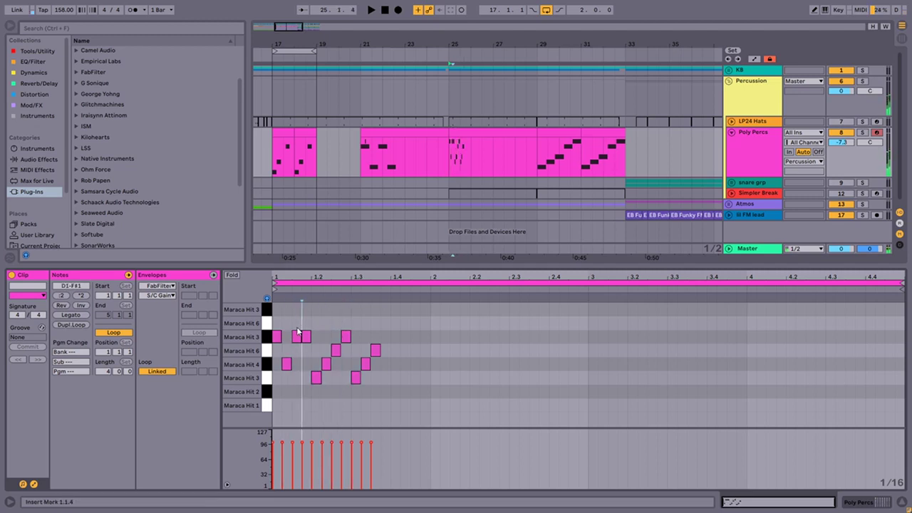
{"action": "key", "text": "Down"}
Select the whole eleven-note pattern and stretch it evenly to fill the four-bar clip
{"action": "left_click_drag", "start_coordinate": [382, 307], "coordinate": [283, 345]}
{"action": "left_click", "coordinate": [348, 322]}
{"action": "left_click_drag", "start_coordinate": [385, 311], "coordinate": [240, 389]}
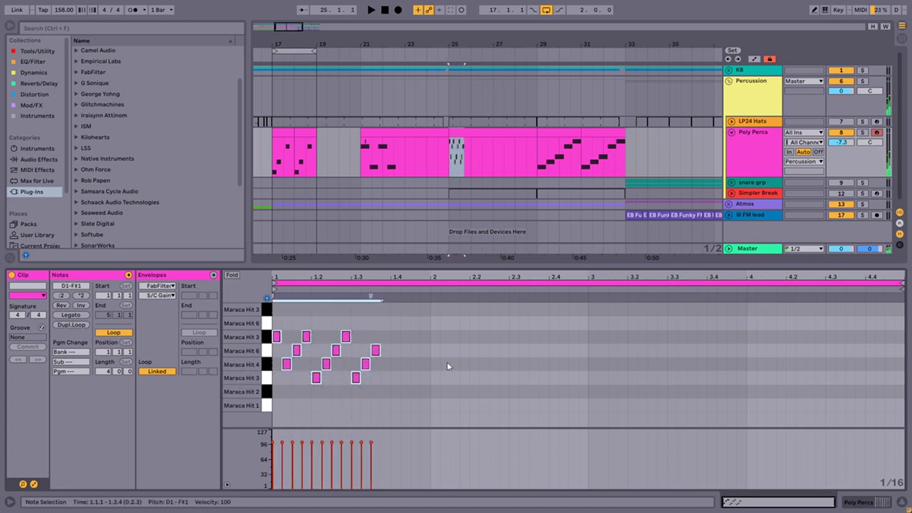
{"action": "key", "text": "Escape"}
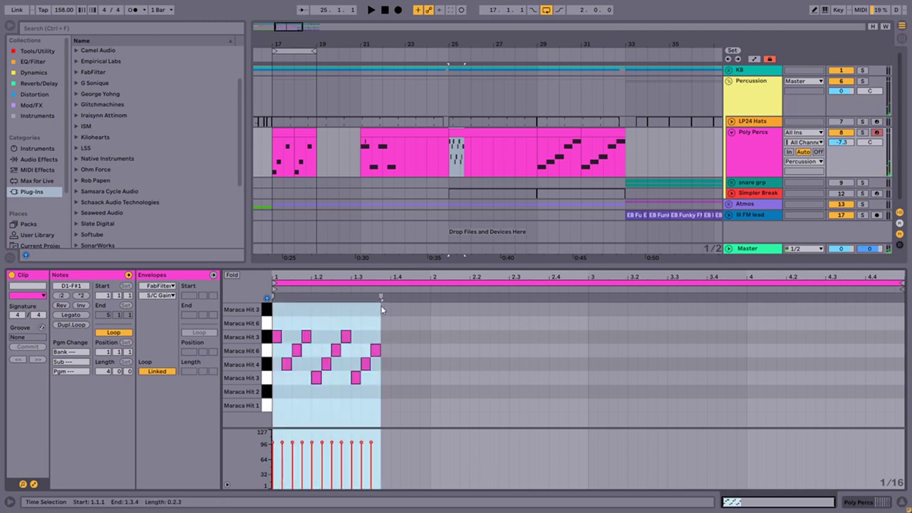
{"action": "left_click_drag", "start_coordinate": [381, 310], "coordinate": [903, 371]}
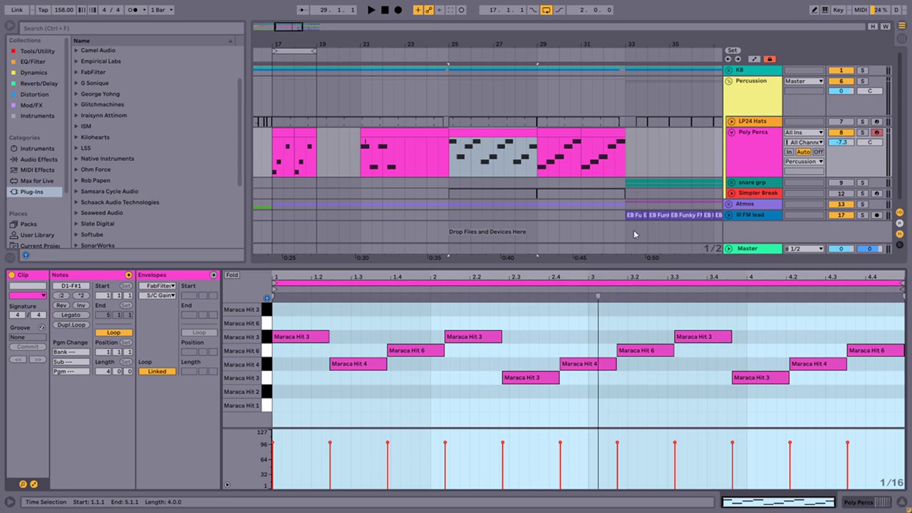
Play the stretched maraca pattern and examine where its notes fall against the beat grid
{"action": "key", "text": "space"}
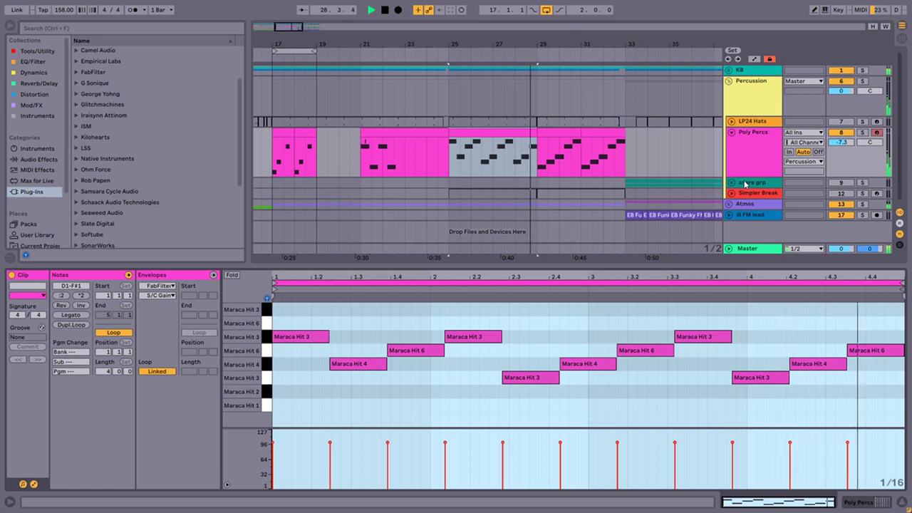
{"action": "left_click", "coordinate": [588, 311]}
{"action": "key", "text": "space"}
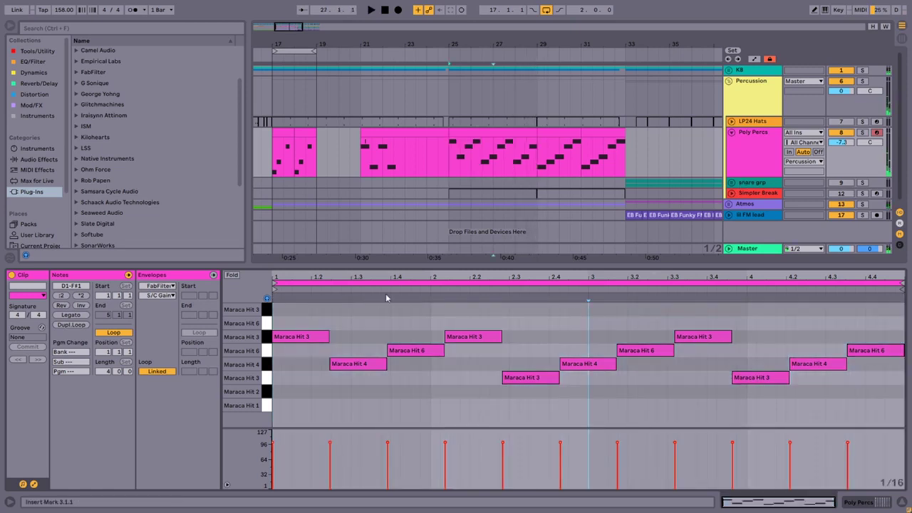
{"action": "left_click_drag", "start_coordinate": [445, 297], "coordinate": [443, 324]}
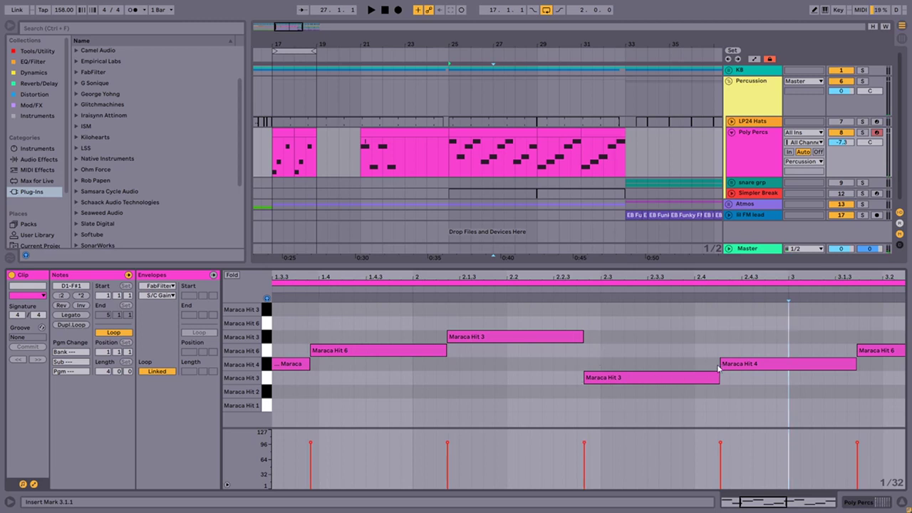
{"action": "left_click_drag", "start_coordinate": [870, 271], "coordinate": [520, 257]}
{"action": "left_click_drag", "start_coordinate": [811, 281], "coordinate": [805, 274]}
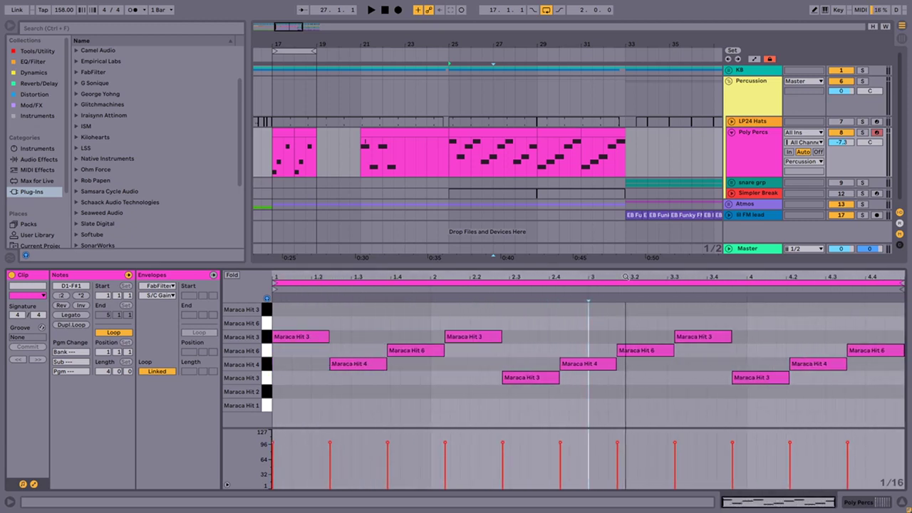
{"action": "left_click_drag", "start_coordinate": [624, 277], "coordinate": [626, 278]}
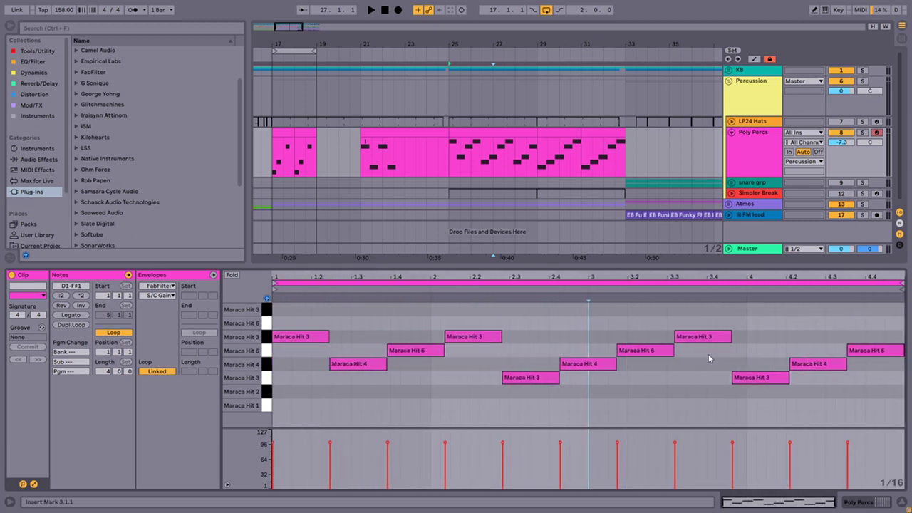
Play the clip from bar 25 and view the EchoBoy settings in the Poly Percs device chain
{"action": "left_click", "coordinate": [493, 134]}
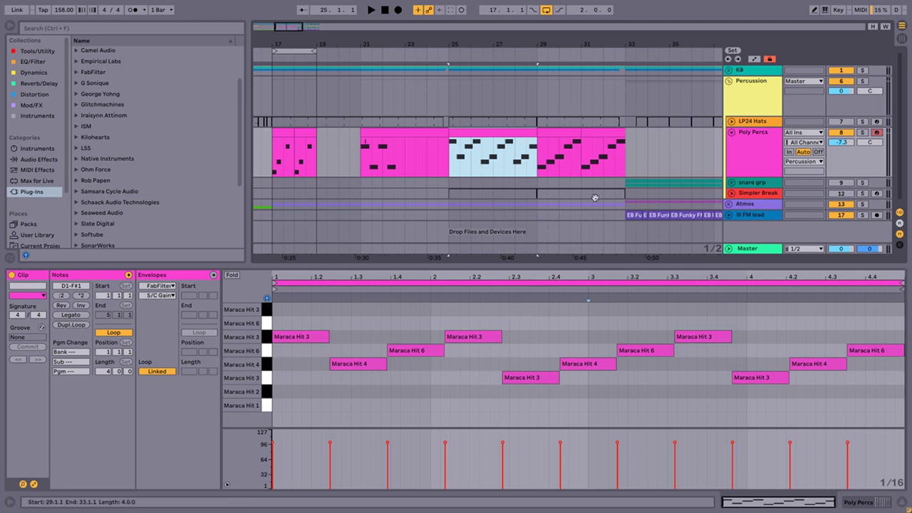
{"action": "left_click", "coordinate": [752, 165]}
{"action": "left_click", "coordinate": [521, 134]}
{"action": "key", "text": "space"}
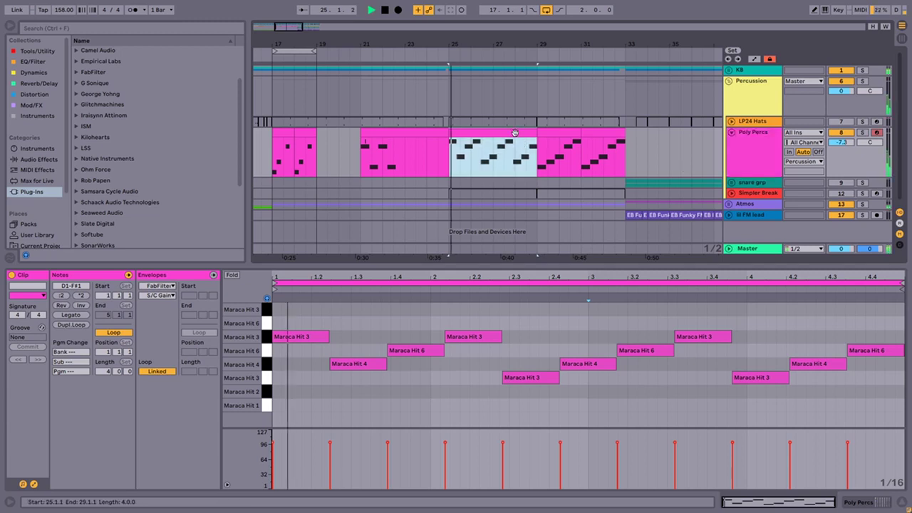
{"action": "left_click", "coordinate": [745, 159]}
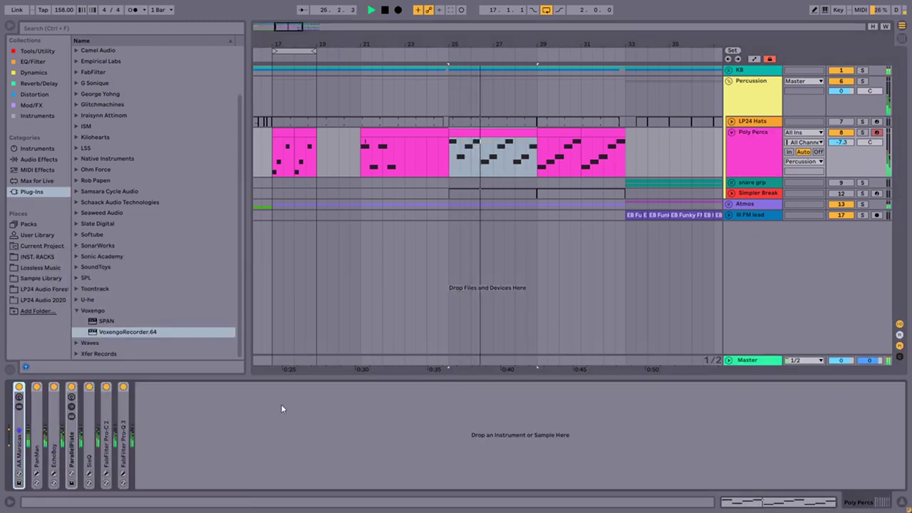
{"action": "key", "text": "space"}
{"action": "left_click", "coordinate": [53, 475]}
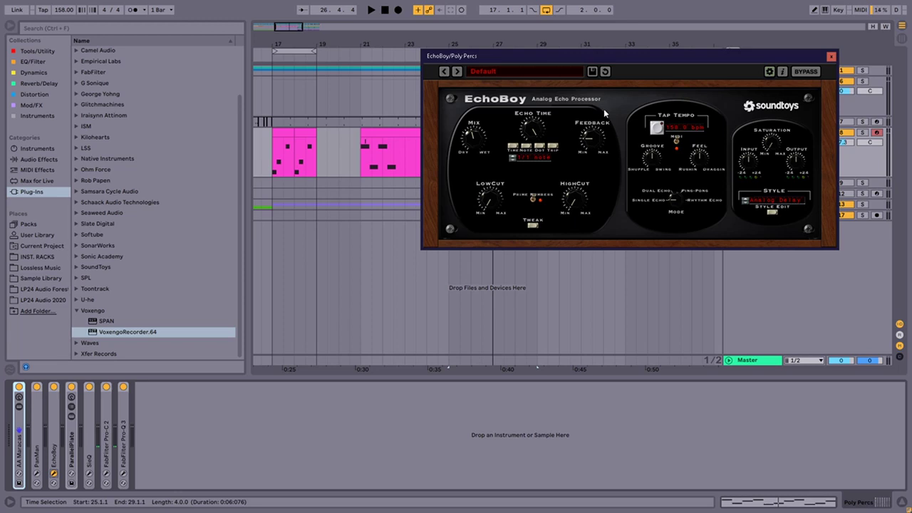
{"action": "left_click", "coordinate": [832, 56]}
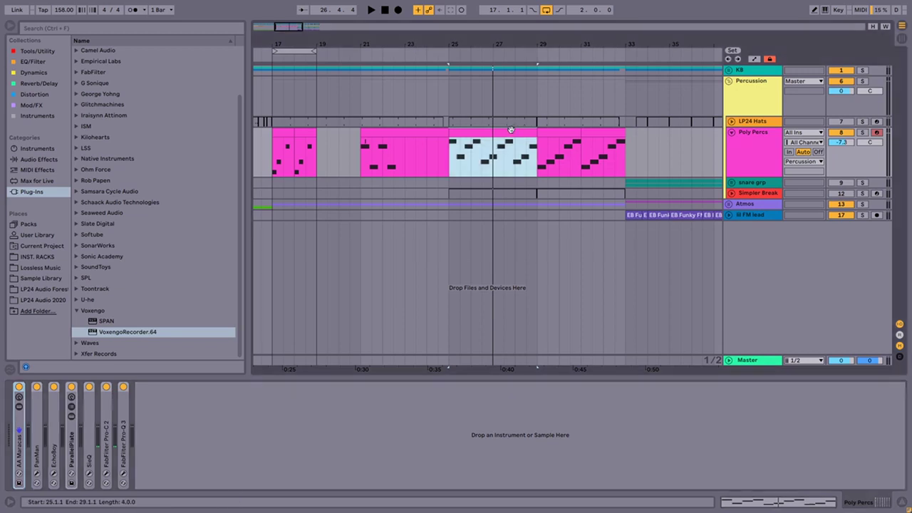
During playback from bar 25, raise EchoBoy's feedback and set its echo time to a 1/2 note
{"action": "key", "text": "space"}
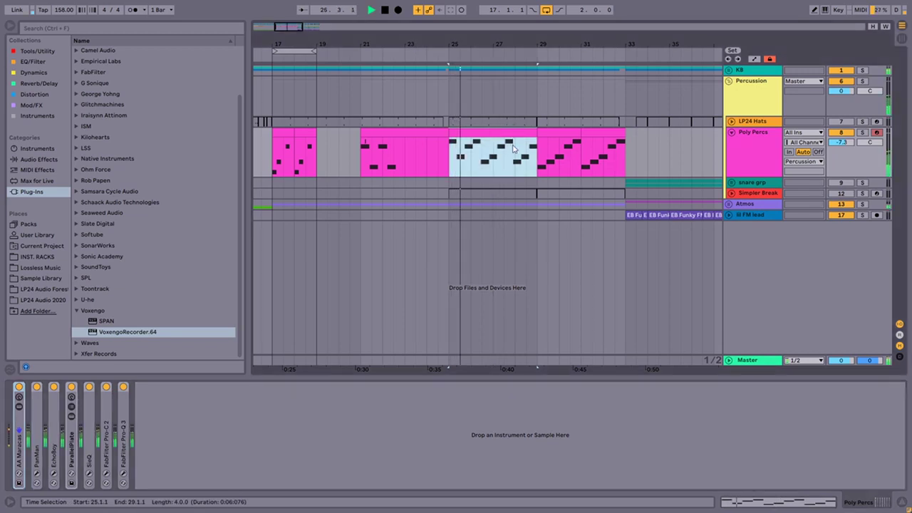
{"action": "left_click", "coordinate": [54, 473]}
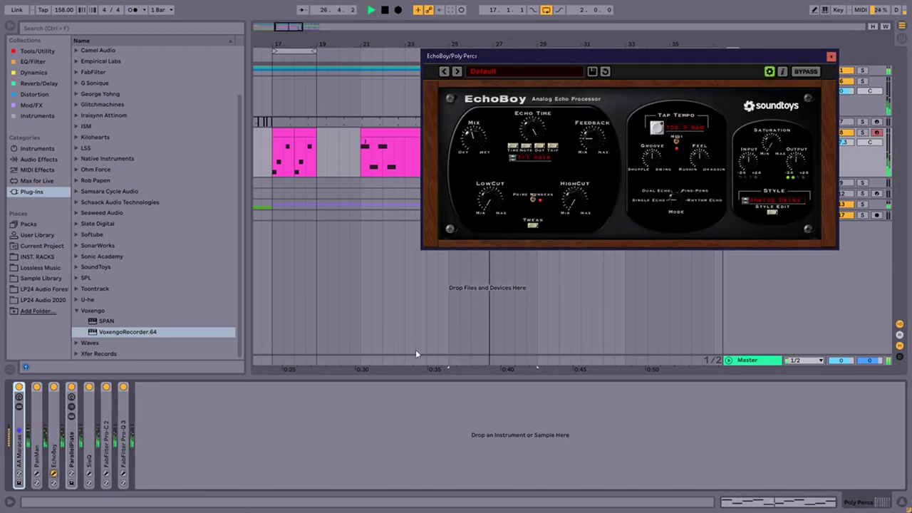
{"action": "left_click_drag", "start_coordinate": [597, 139], "coordinate": [600, 134]}
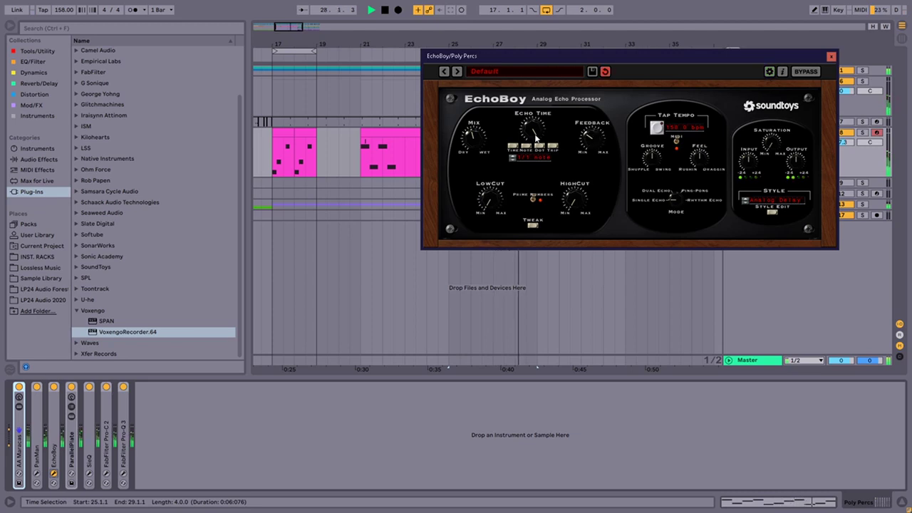
{"action": "left_click_drag", "start_coordinate": [532, 134], "coordinate": [528, 144]}
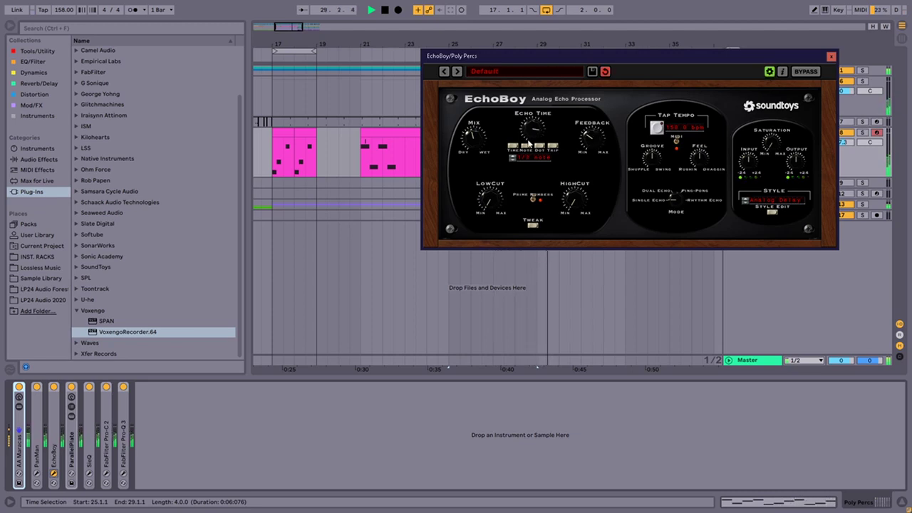
{"action": "left_click", "coordinate": [830, 57]}
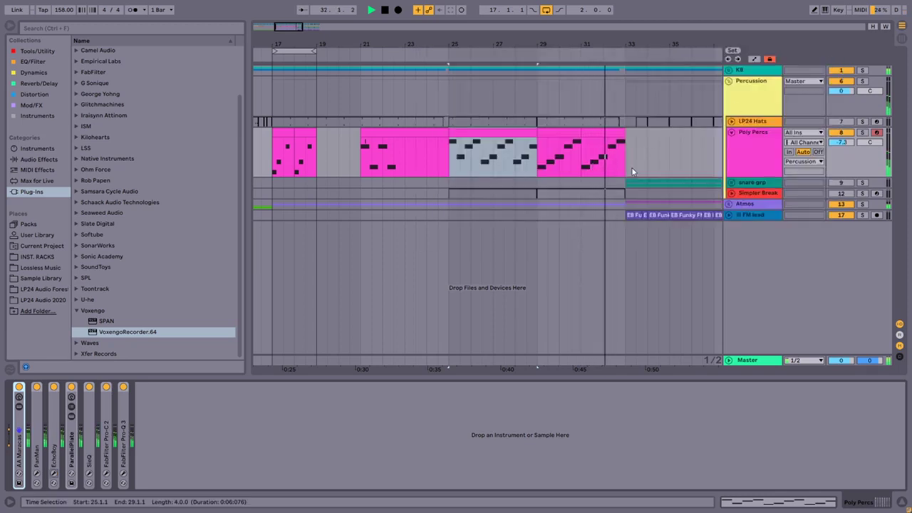
{"action": "key", "text": "space"}
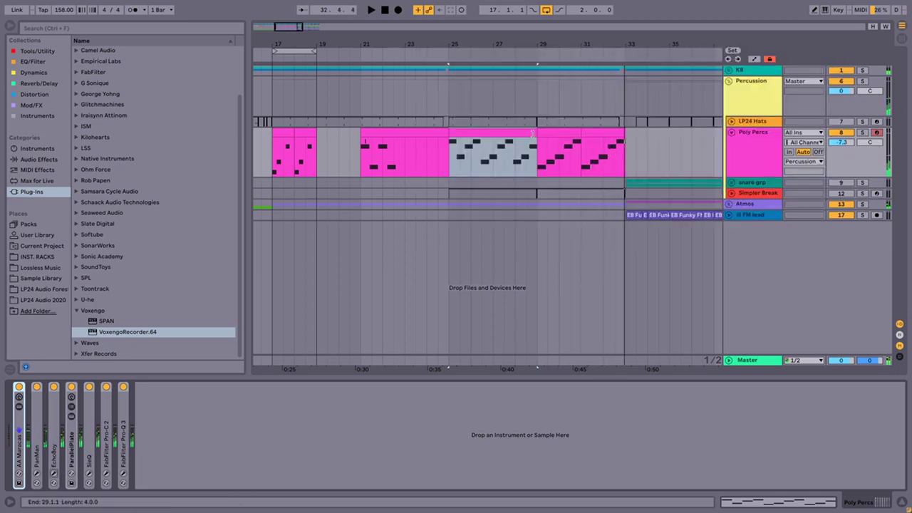
Deactivate the three middle notes, from 2.2.4 to 3.3.1, in the clip over bars 25 to 29, and play the result
{"action": "double_click", "coordinate": [505, 135]}
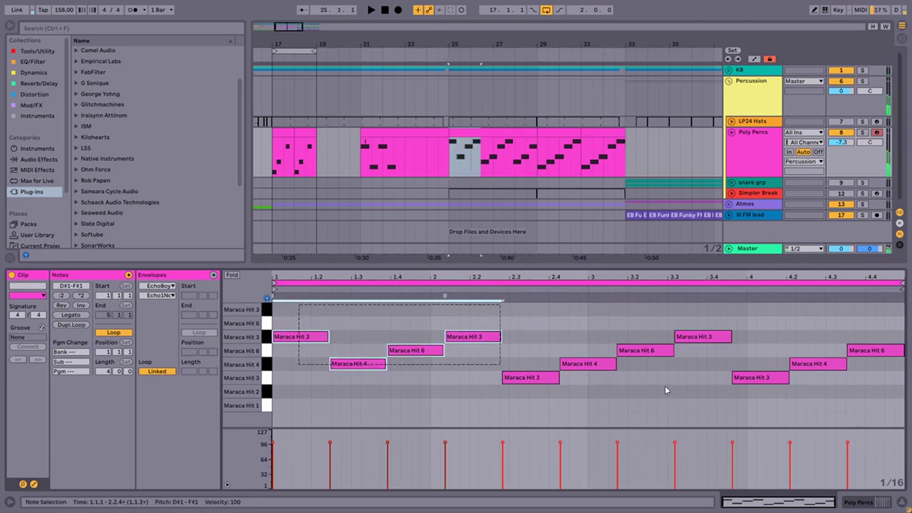
{"action": "left_click", "coordinate": [537, 329]}
{"action": "left_click_drag", "start_coordinate": [525, 319], "coordinate": [647, 388]}
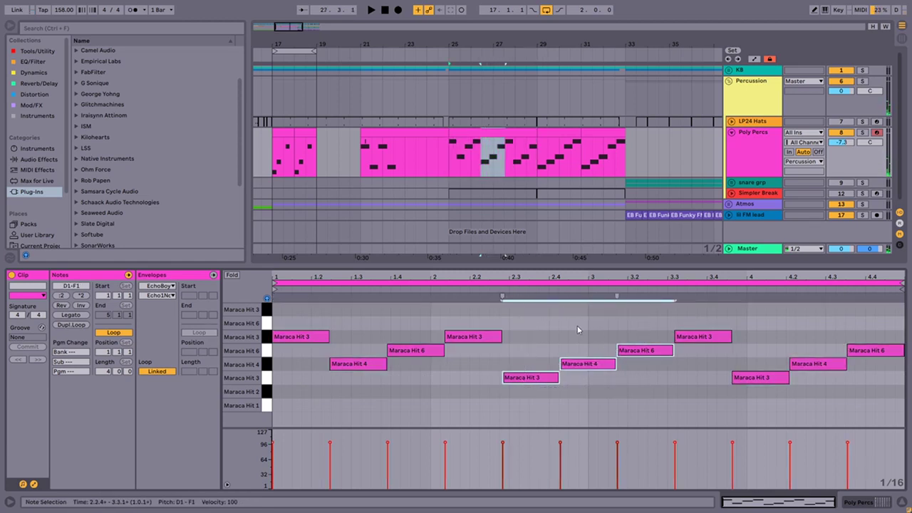
{"action": "key", "text": "0"}
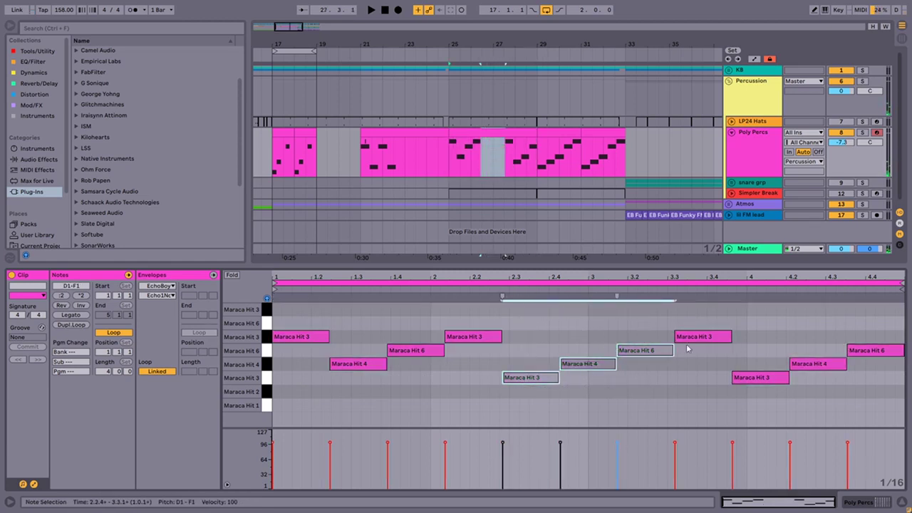
{"action": "left_click", "coordinate": [488, 133]}
{"action": "key", "text": "space"}
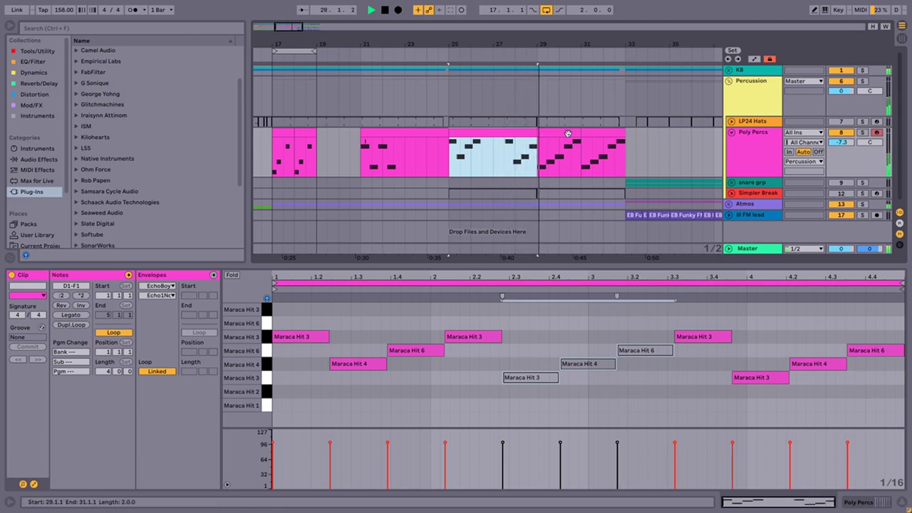
Open the Poly Percs clip over bars 29 to 31 to view its rising five-note pattern, and stop playback
{"action": "left_click", "coordinate": [546, 134]}
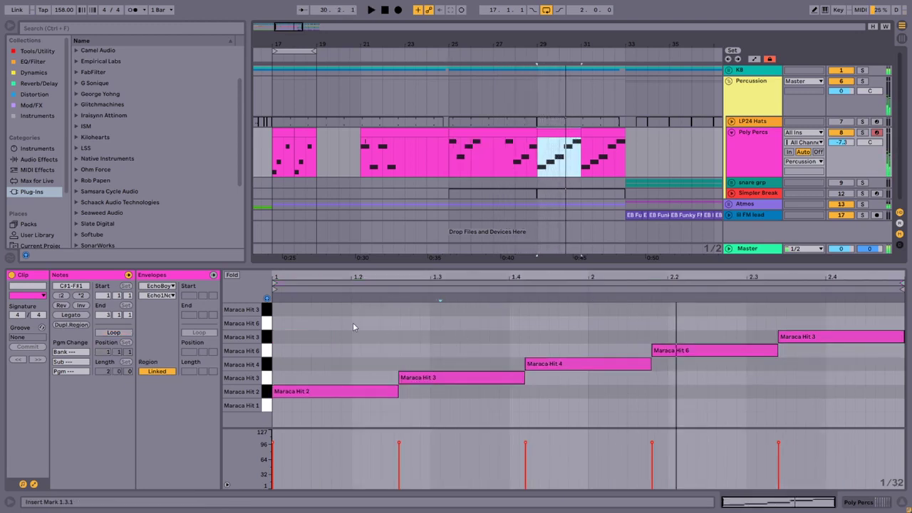
{"action": "left_click", "coordinate": [341, 324]}
{"action": "key", "text": "space"}
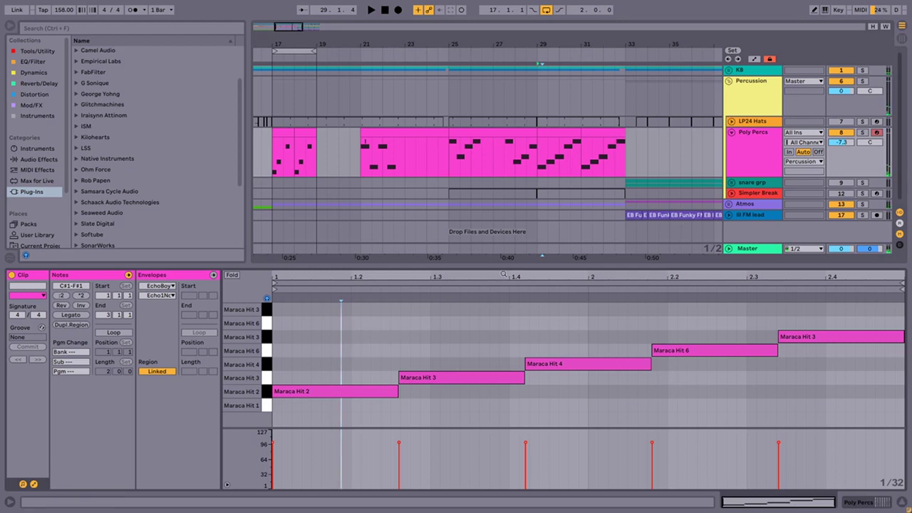
Play the rising five-note Poly Percs pattern from bar 29 up to bar 33, selecting the clip over bars 31 to 33
{"action": "left_click_drag", "start_coordinate": [358, 326], "coordinate": [389, 399]}
{"action": "key", "text": "space"}
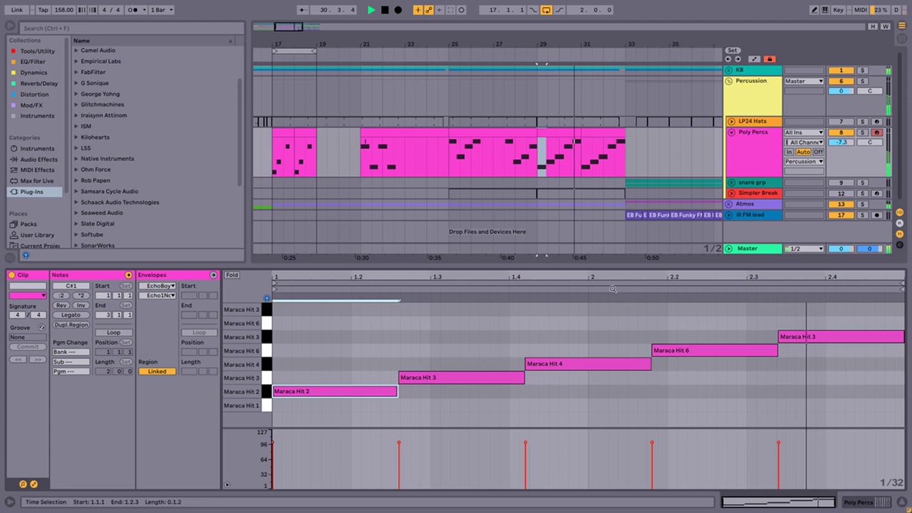
{"action": "left_click", "coordinate": [610, 133]}
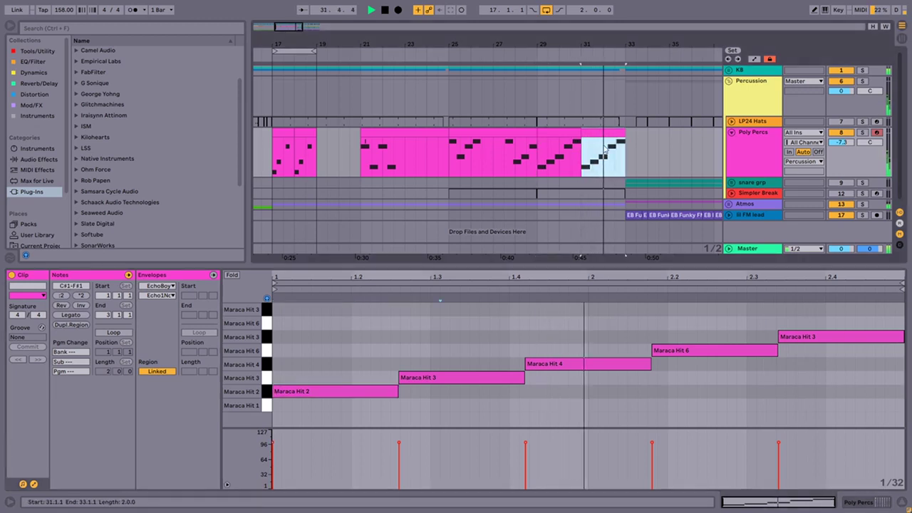
{"action": "key", "text": "space"}
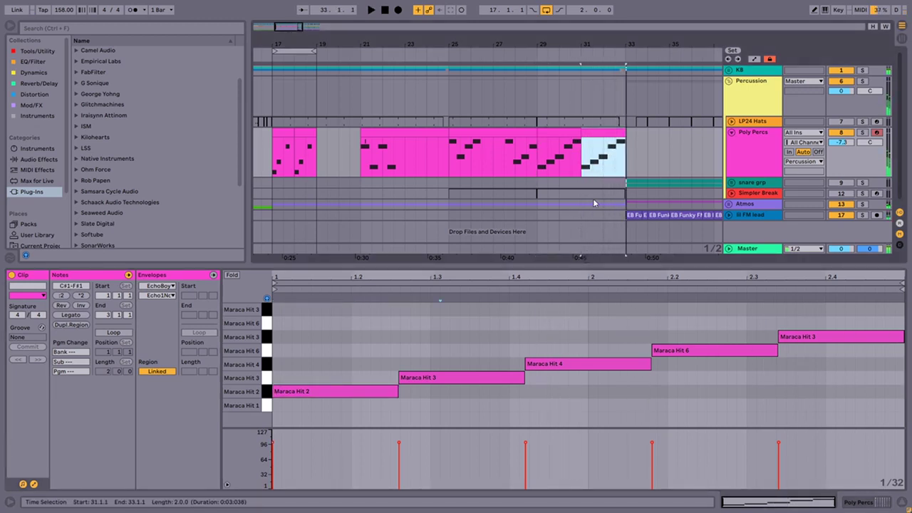
View the PanMan and EchoBoy settings in the Poly Percs device chain, closing each plug-in window
{"action": "left_click", "coordinate": [635, 159]}
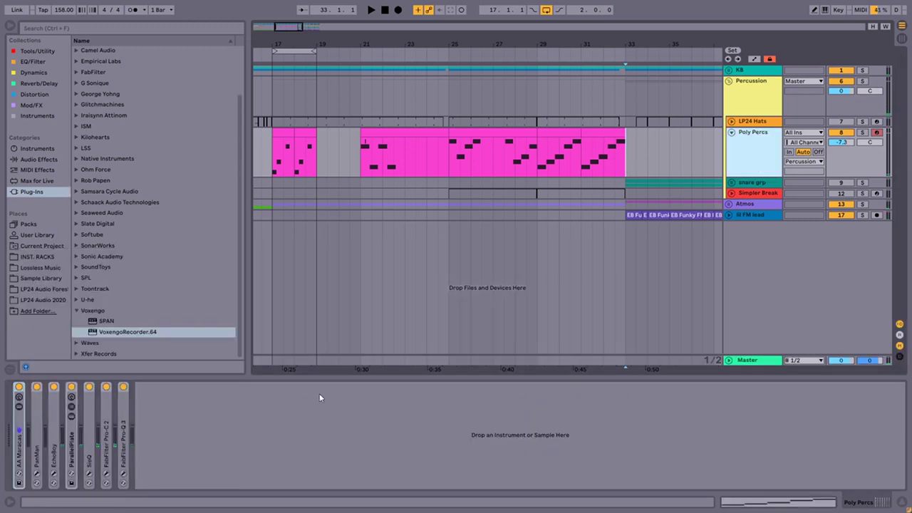
{"action": "left_click", "coordinate": [36, 473]}
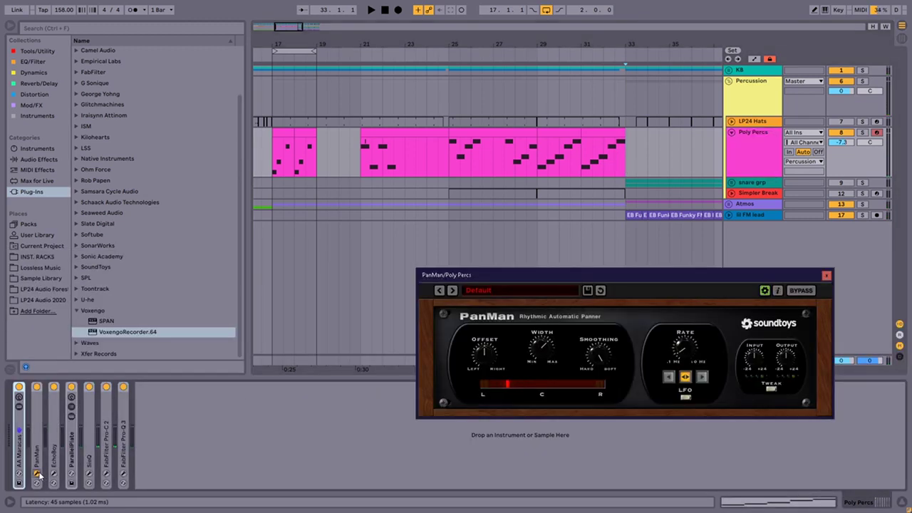
{"action": "left_click", "coordinate": [37, 474]}
{"action": "left_click", "coordinate": [54, 474]}
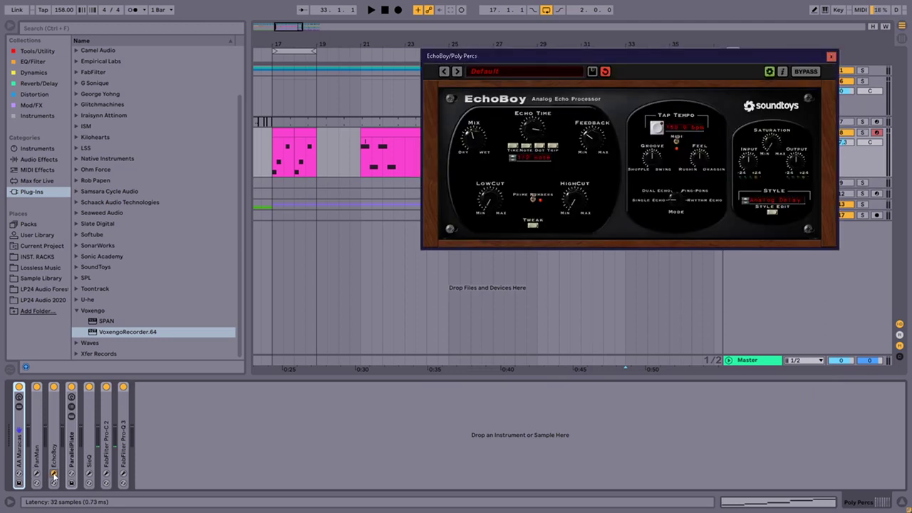
{"action": "left_click", "coordinate": [54, 474]}
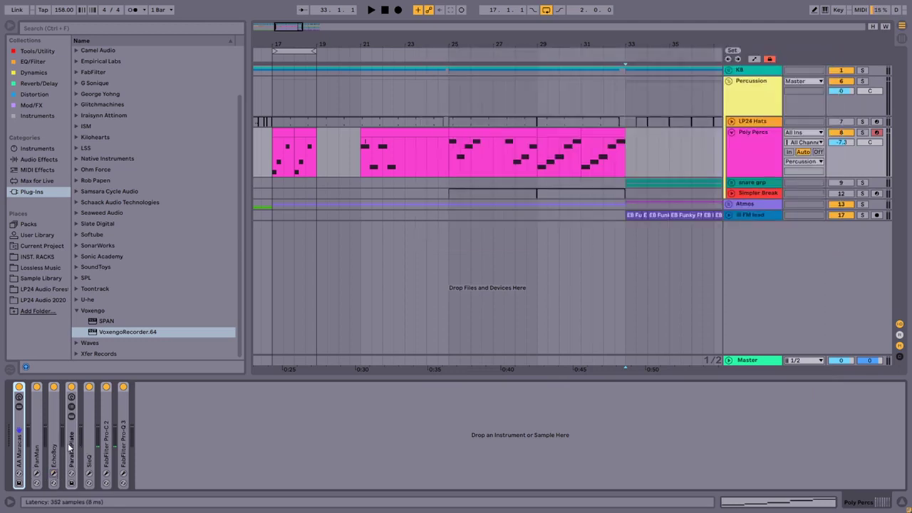
Expand the ParallelPlate rack on Poly Percs and compare the devices in its wet and dry chains
{"action": "double_click", "coordinate": [70, 447]}
{"action": "left_click", "coordinate": [107, 414]}
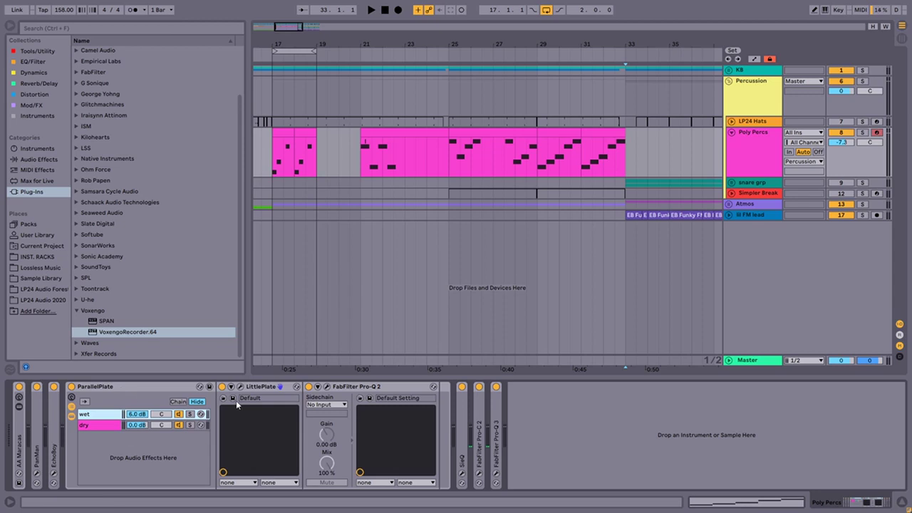
{"action": "left_click", "coordinate": [107, 425]}
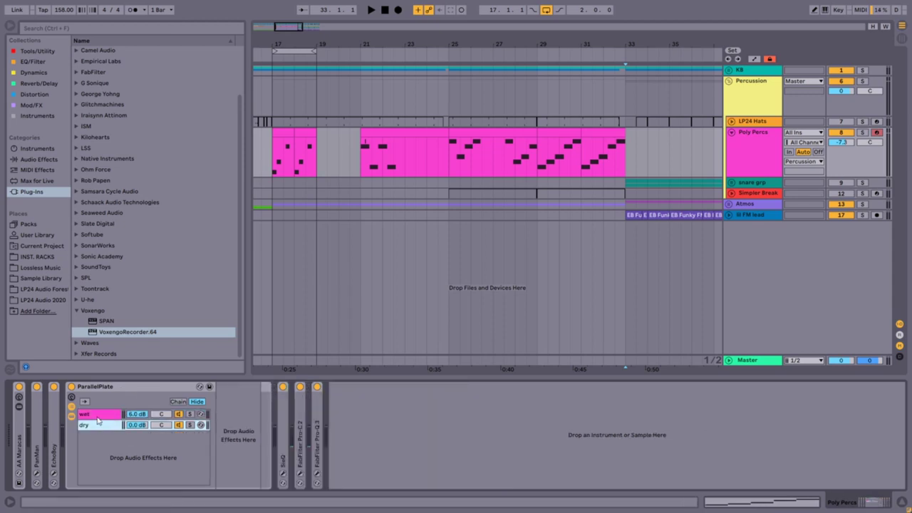
{"action": "left_click", "coordinate": [97, 416]}
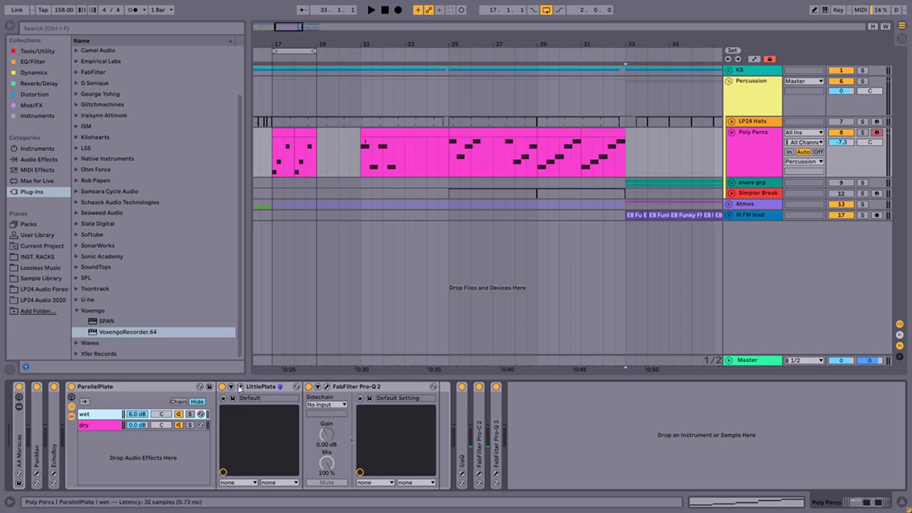
View the LittlePlate reverb and FabFilter Pro-Q 2 settings in ParallelPlate's wet chain, and start playback
{"action": "left_click", "coordinate": [240, 386]}
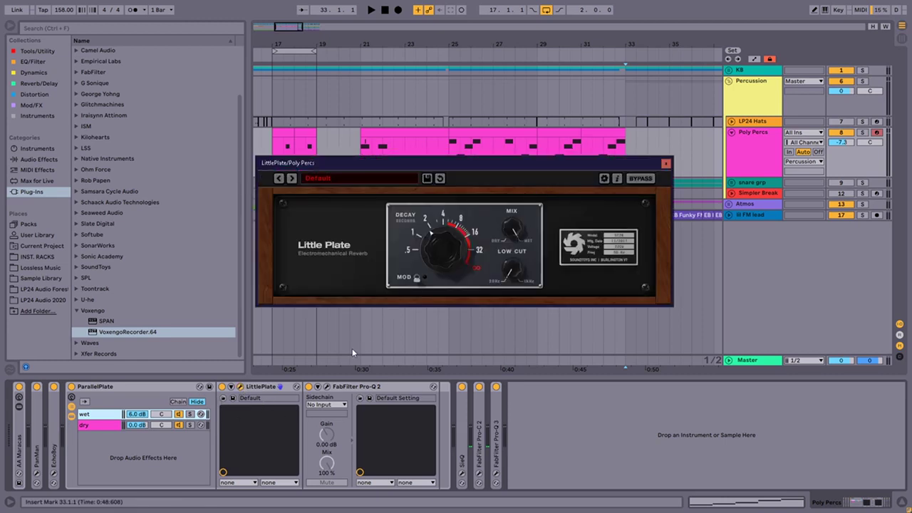
{"action": "left_click", "coordinate": [240, 386]}
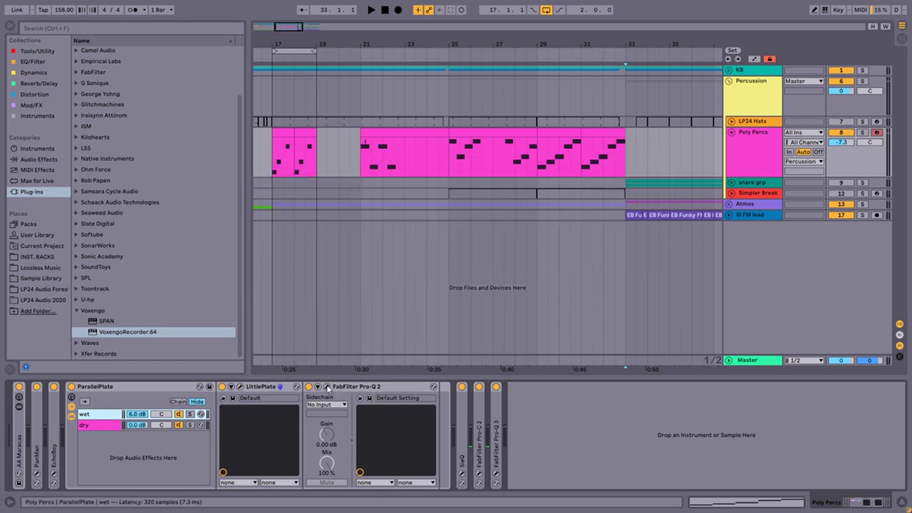
{"action": "left_click", "coordinate": [327, 387]}
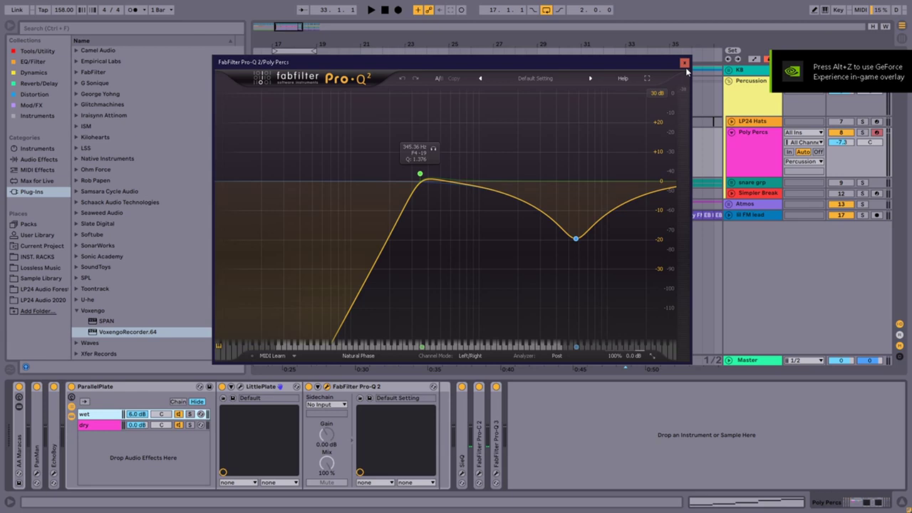
{"action": "key", "text": "space"}
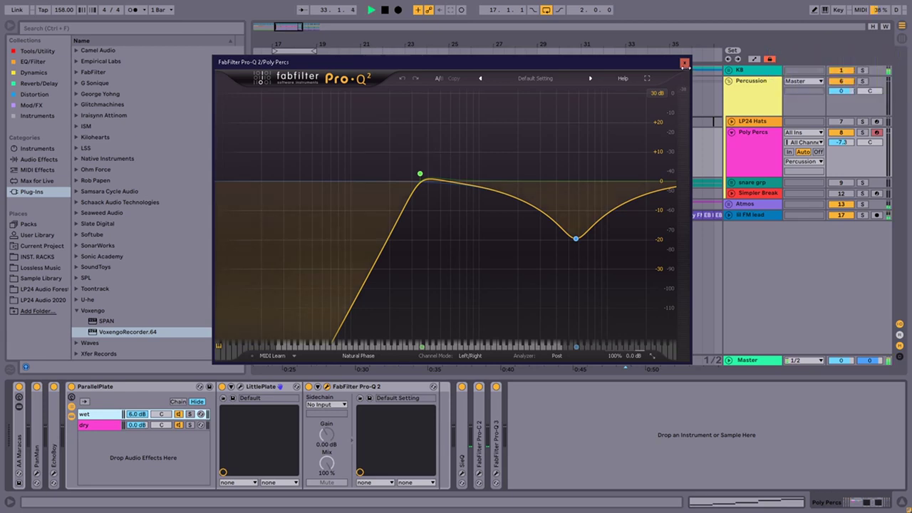
{"action": "left_click", "coordinate": [683, 62]}
Select the snare grp track near bar 29, stop playback, and view its FabFilter Pro-Q 3, SieQ and Satin plug-ins
{"action": "left_click", "coordinate": [545, 182]}
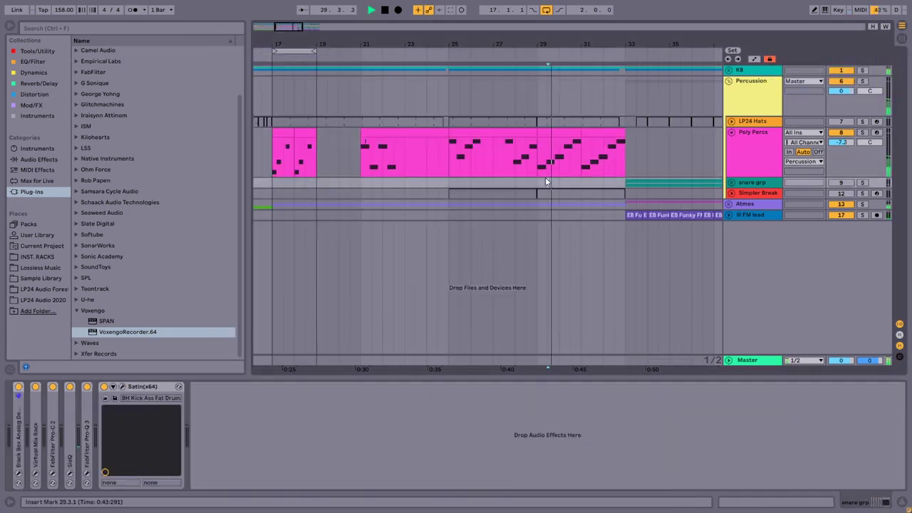
{"action": "key", "text": "space"}
{"action": "left_click", "coordinate": [87, 472]}
{"action": "left_click", "coordinate": [70, 472]}
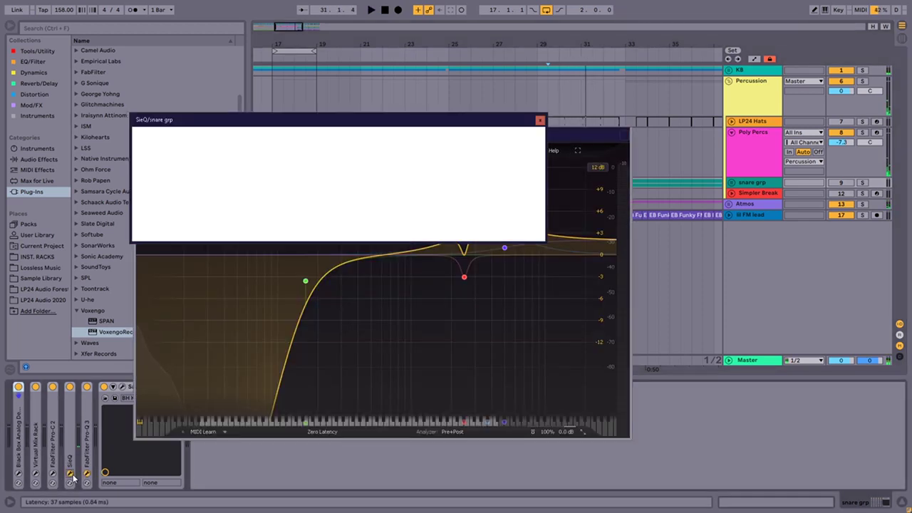
{"action": "left_click", "coordinate": [87, 472]}
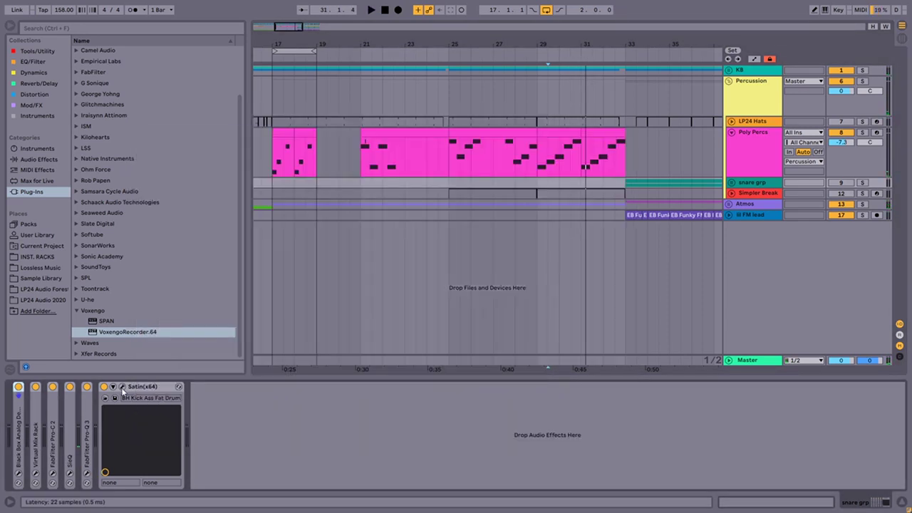
{"action": "left_click", "coordinate": [121, 386]}
{"action": "left_click", "coordinate": [121, 386]}
Play the Poly Percs clip over bars 29 to 31, stop playback, and show the whole arrangement
{"action": "left_click", "coordinate": [567, 136]}
{"action": "key", "text": "space"}
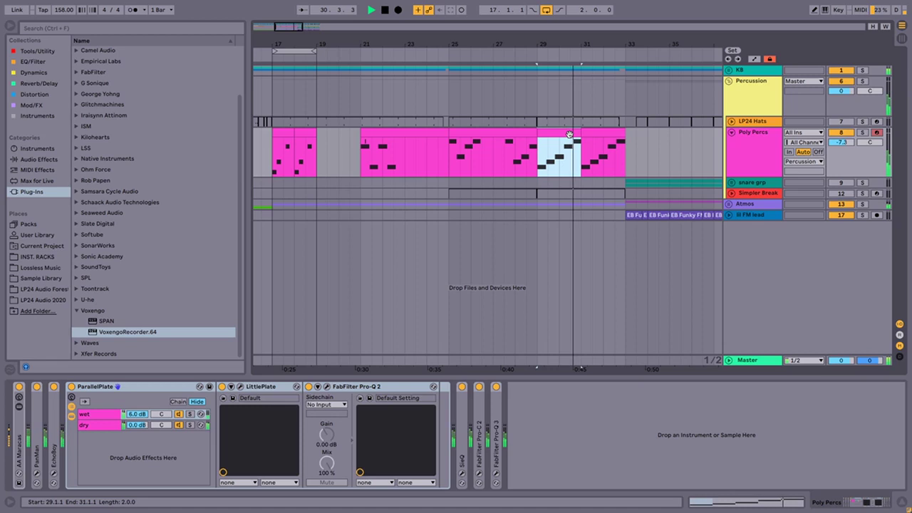
{"action": "key", "text": "space"}
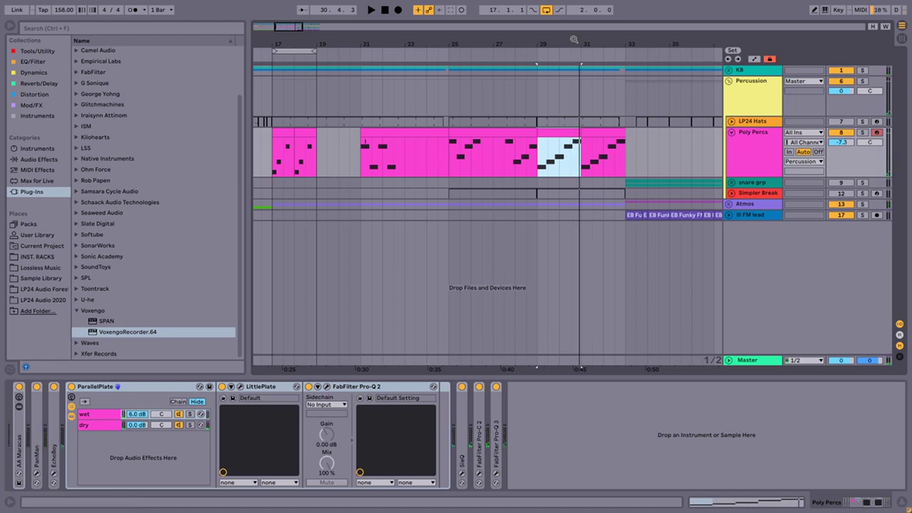
{"action": "left_click_drag", "start_coordinate": [574, 39], "coordinate": [521, 42]}
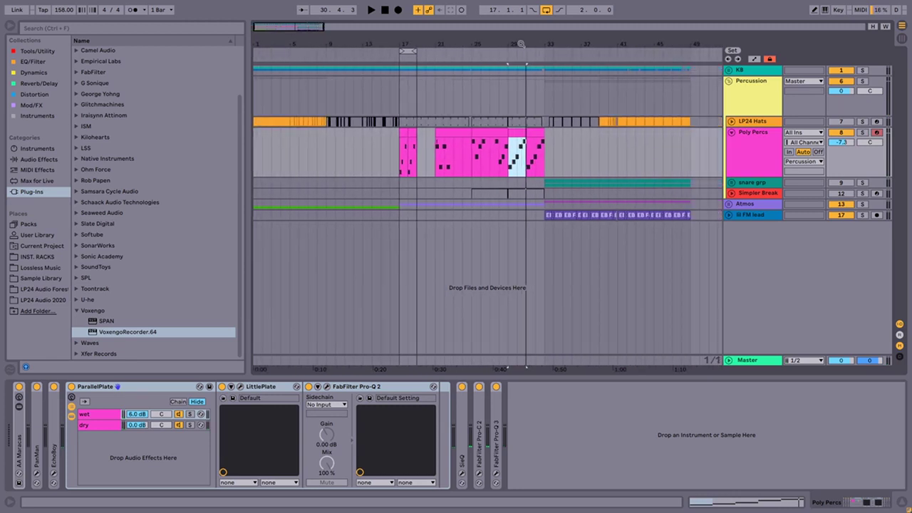